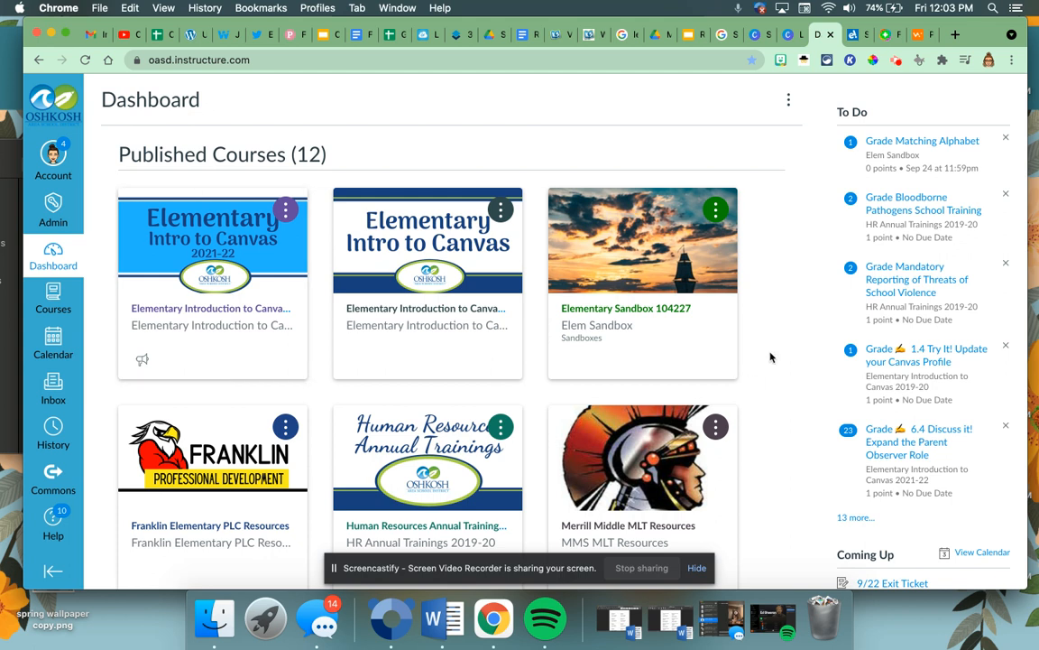
Create a new assignment named "Test Assignment" in the Math module of the Elementary Sandbox 104227 course.
click(651, 319)
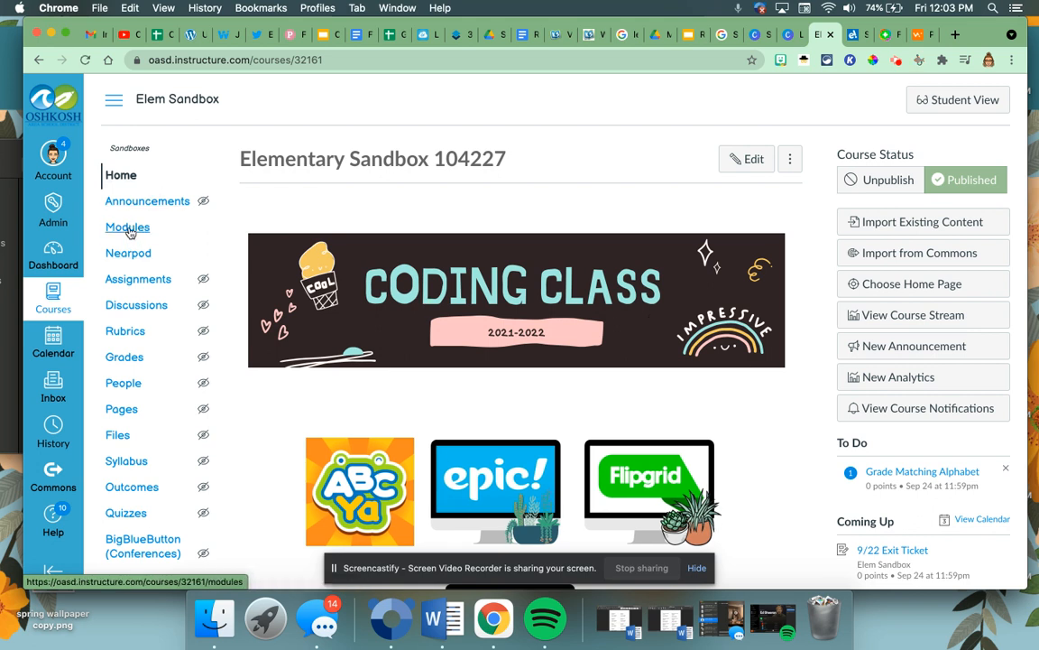
click(127, 228)
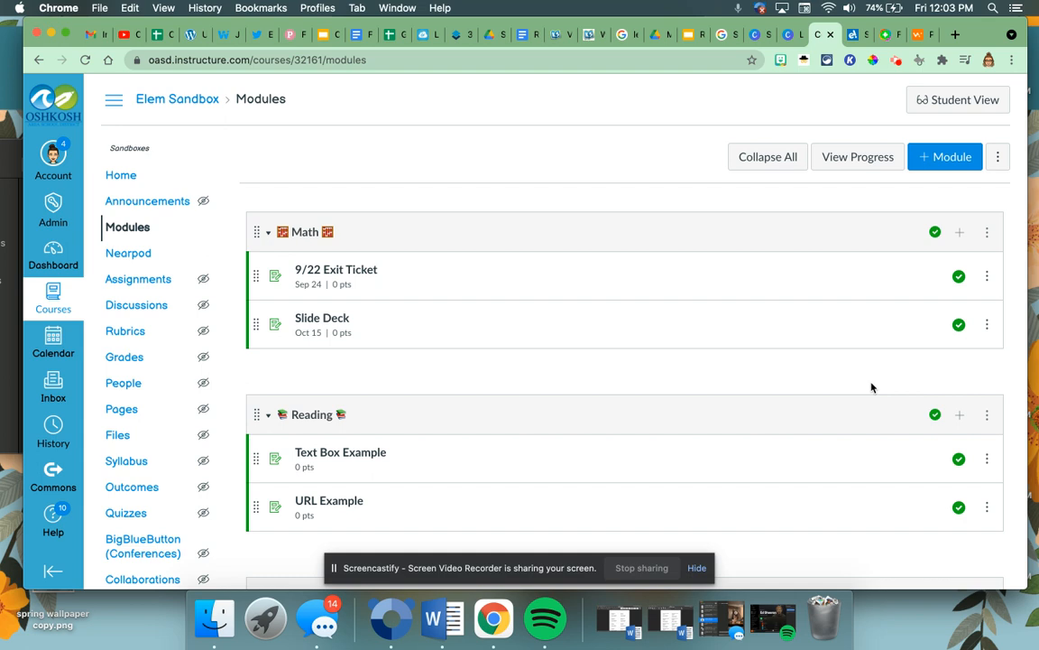
click(960, 233)
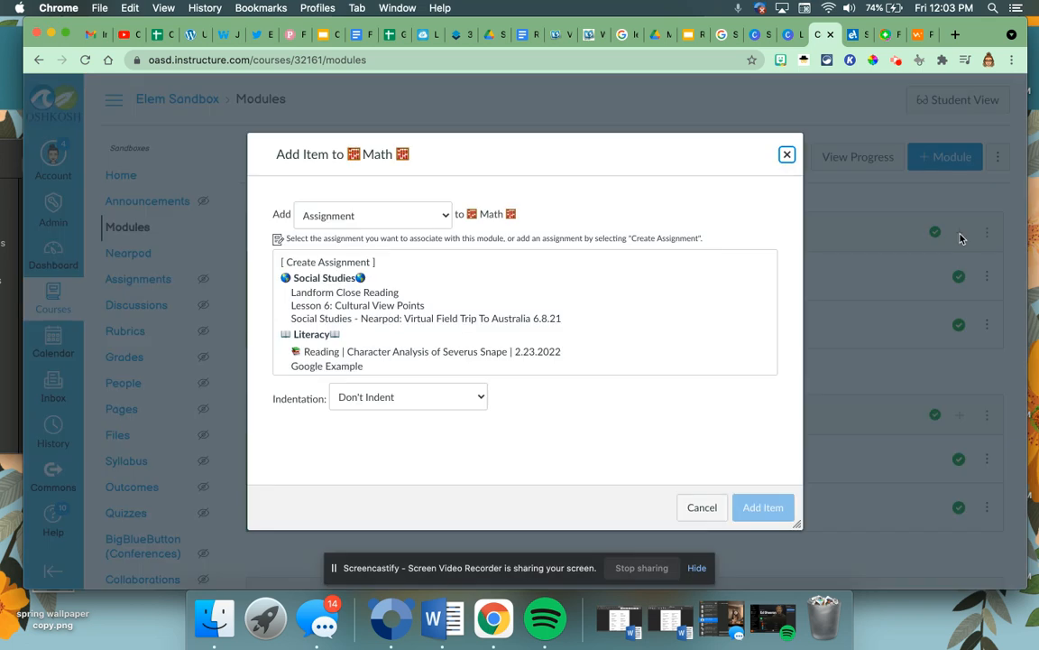
click(401, 214)
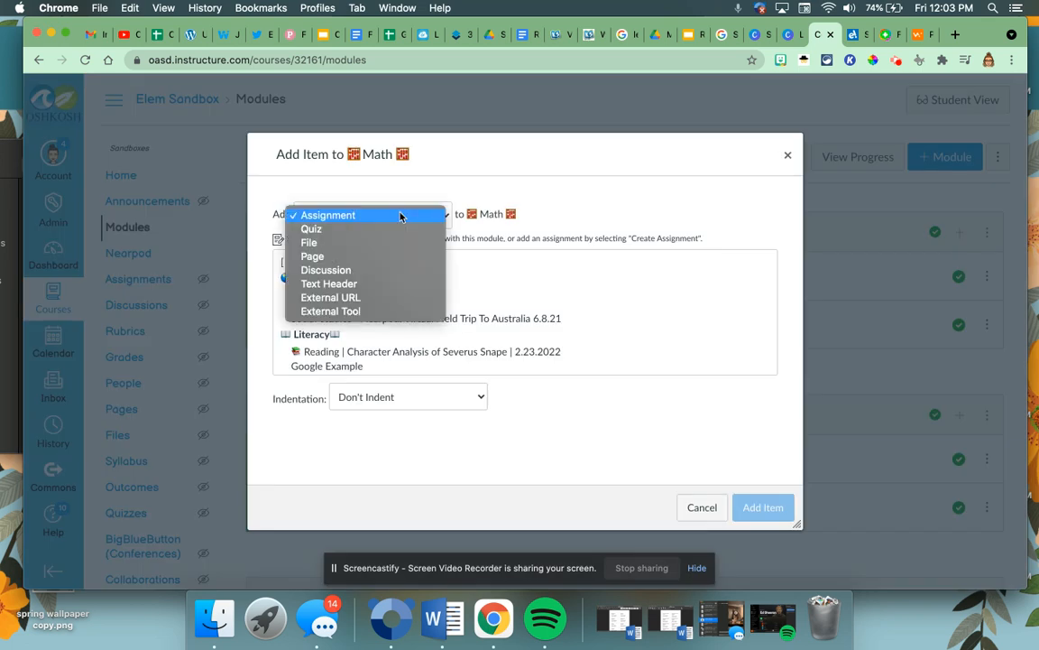
click(401, 215)
click(337, 262)
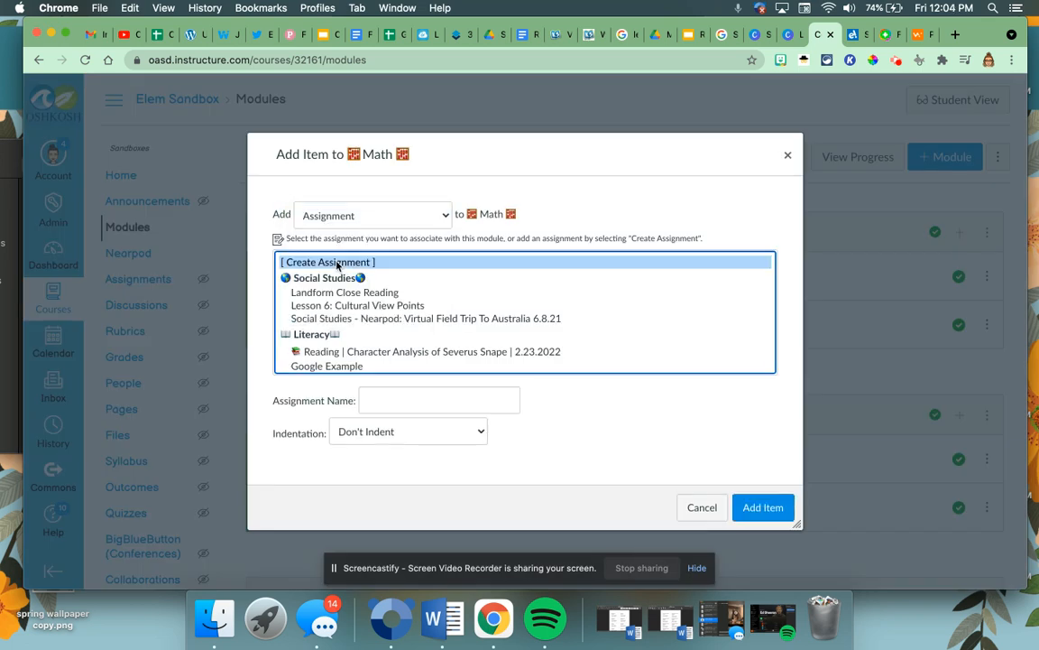
click(394, 400)
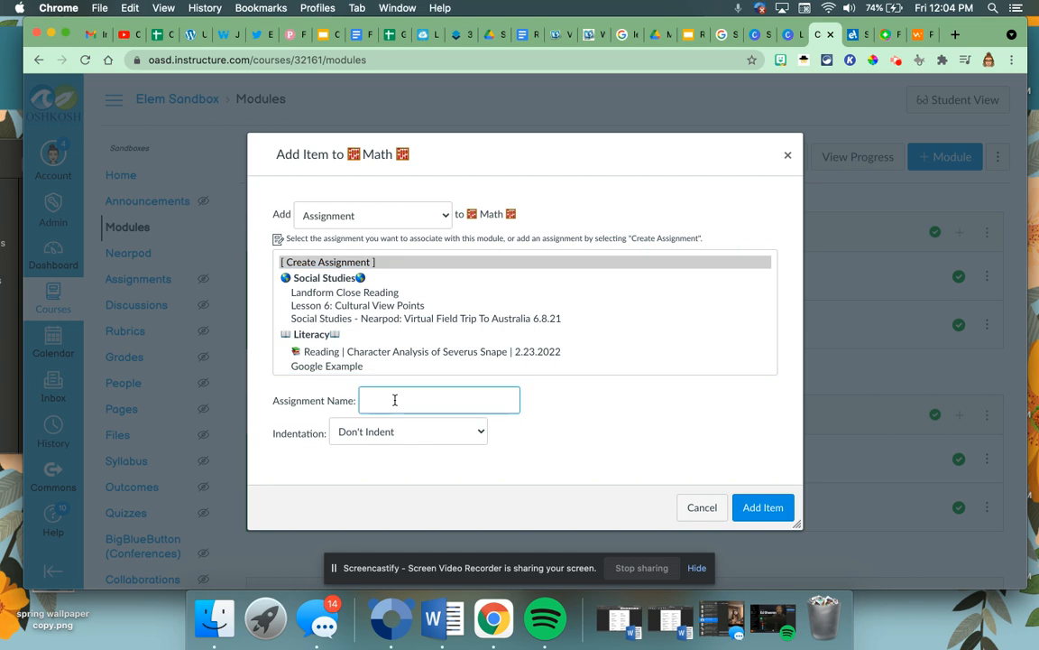
text(Test Assignment)
key(Return)
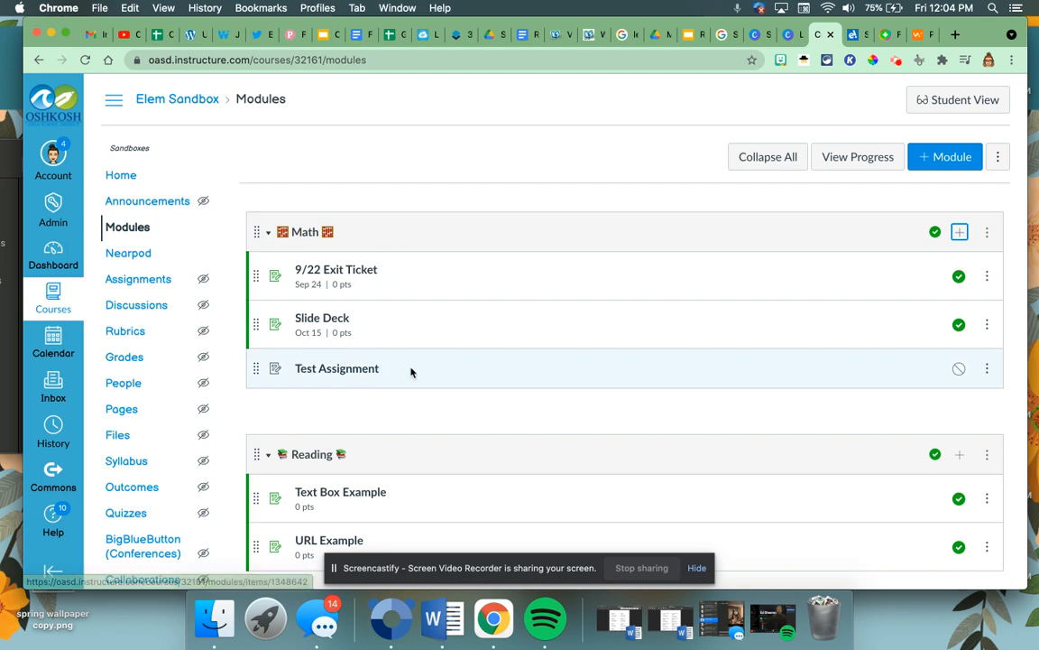
Open Test Assignment for editing and insert a table with two rows and two columns in its description.
click(325, 370)
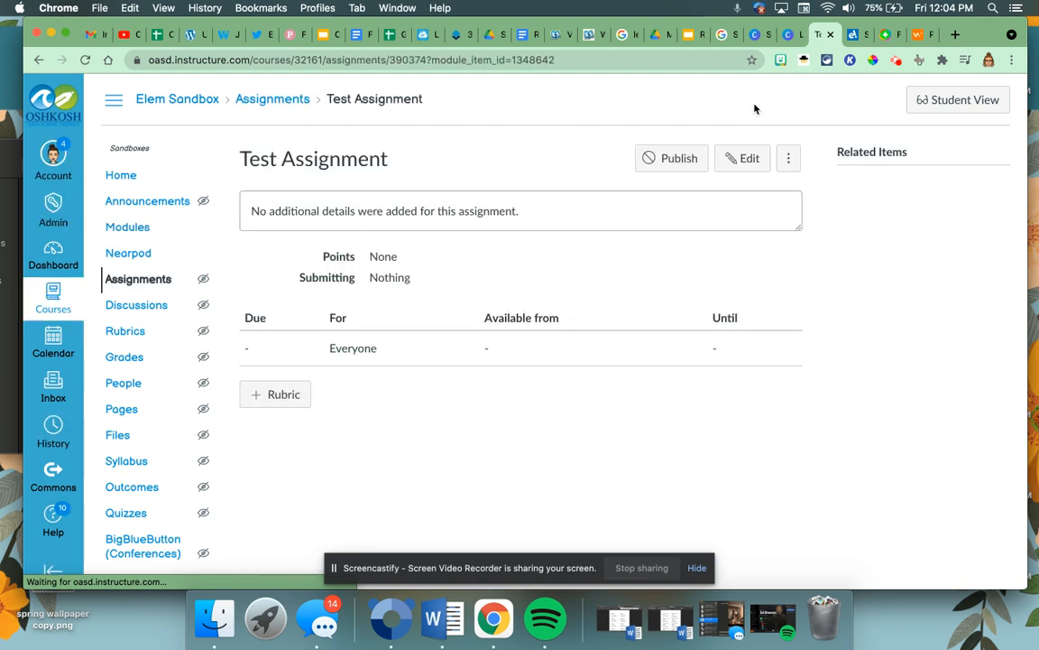
click(738, 159)
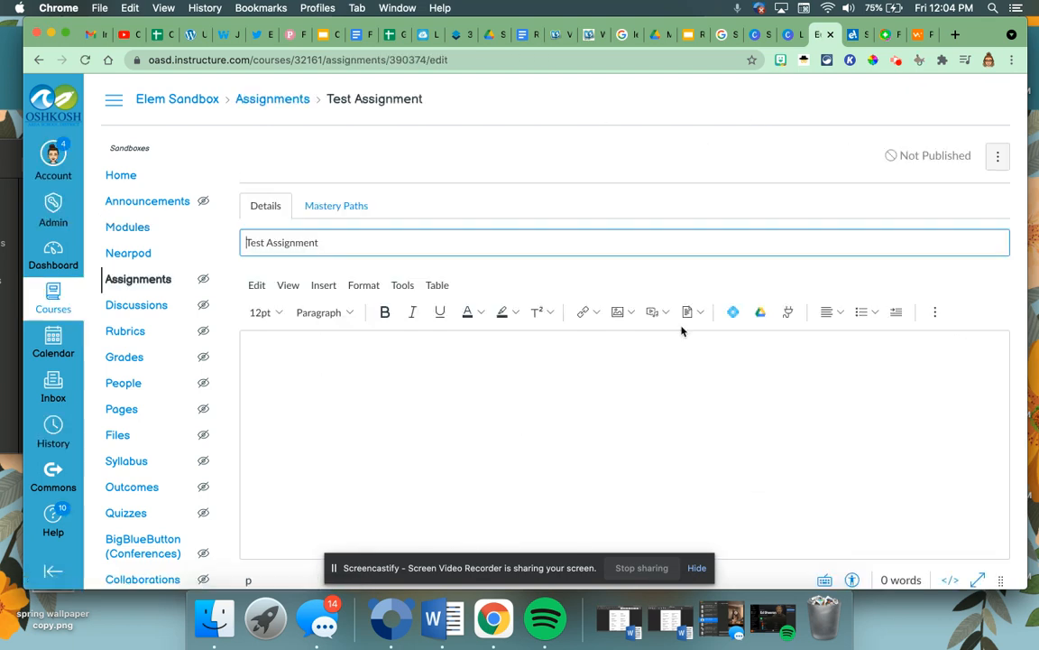
click(599, 355)
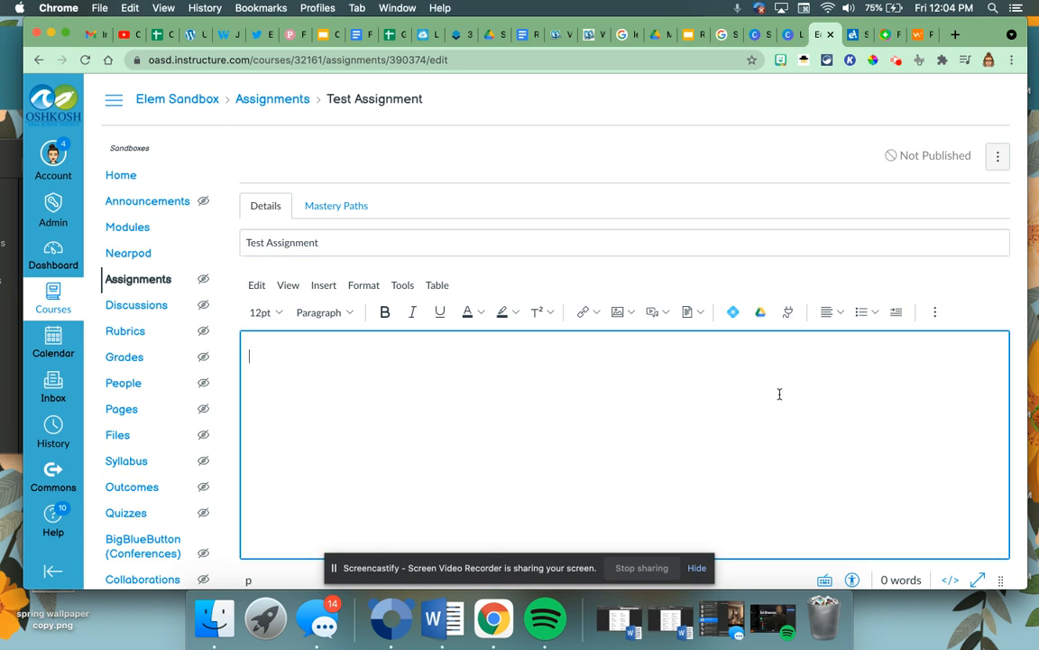
click(935, 311)
click(862, 338)
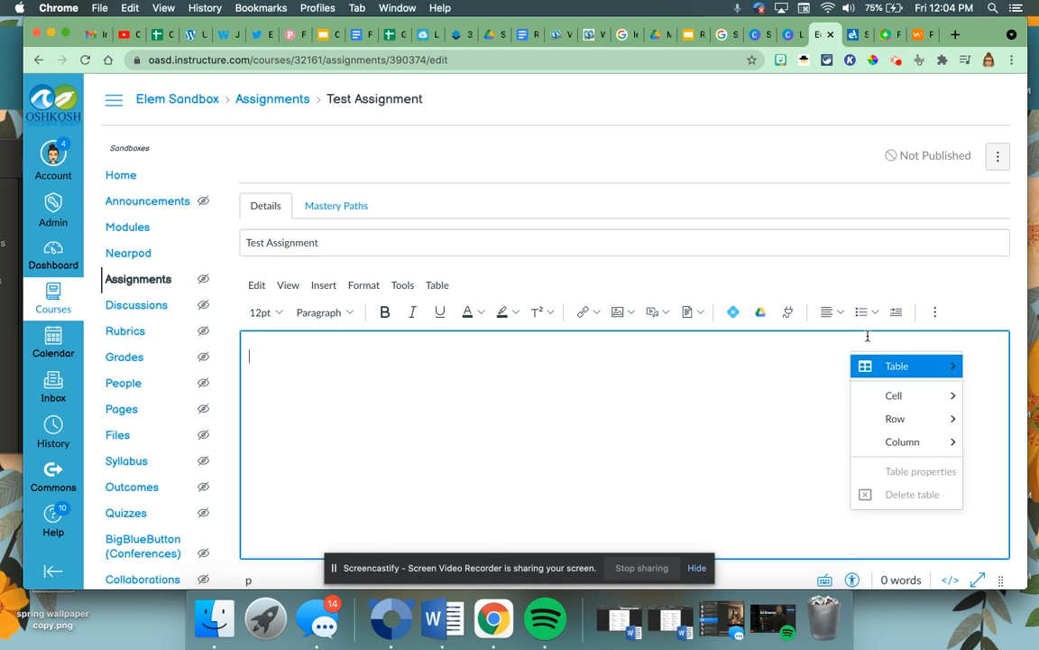
mouse_move(867, 366)
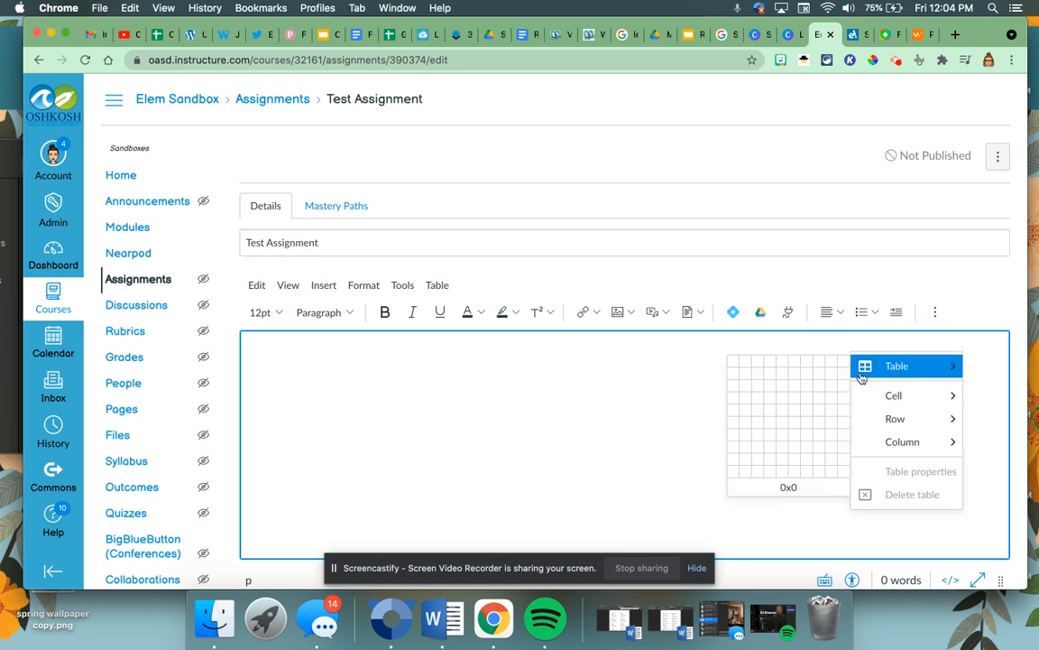
click(740, 368)
Label the two rows in the table's first column "Goal:" and "Task:".
text(Googl)
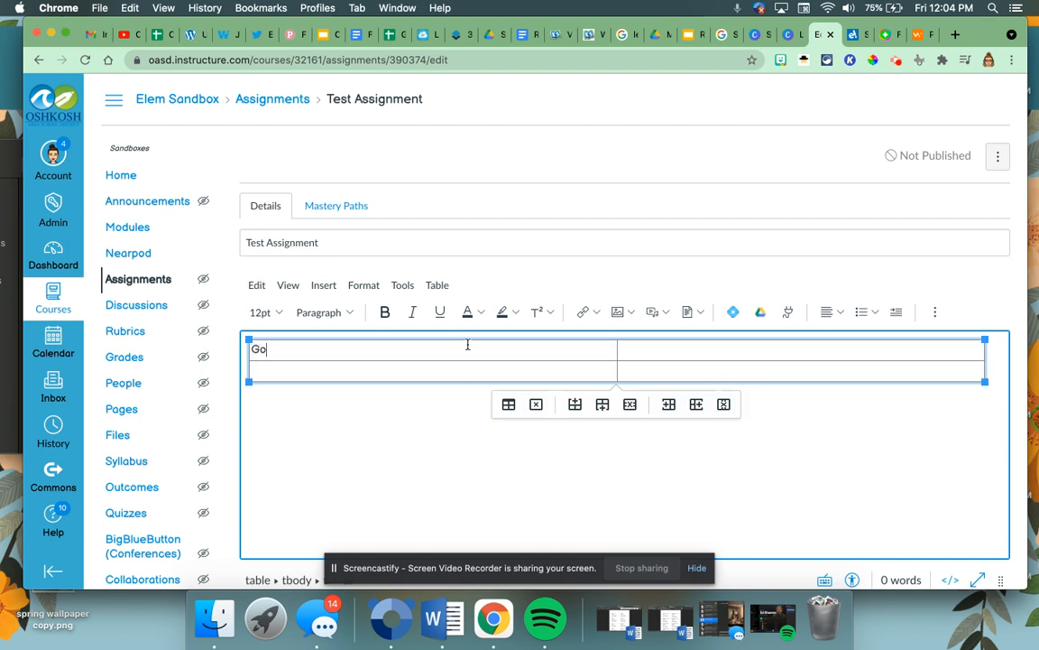
key(BackSpace)
key(BackSpace)
key(BackSpace)
text(al:)
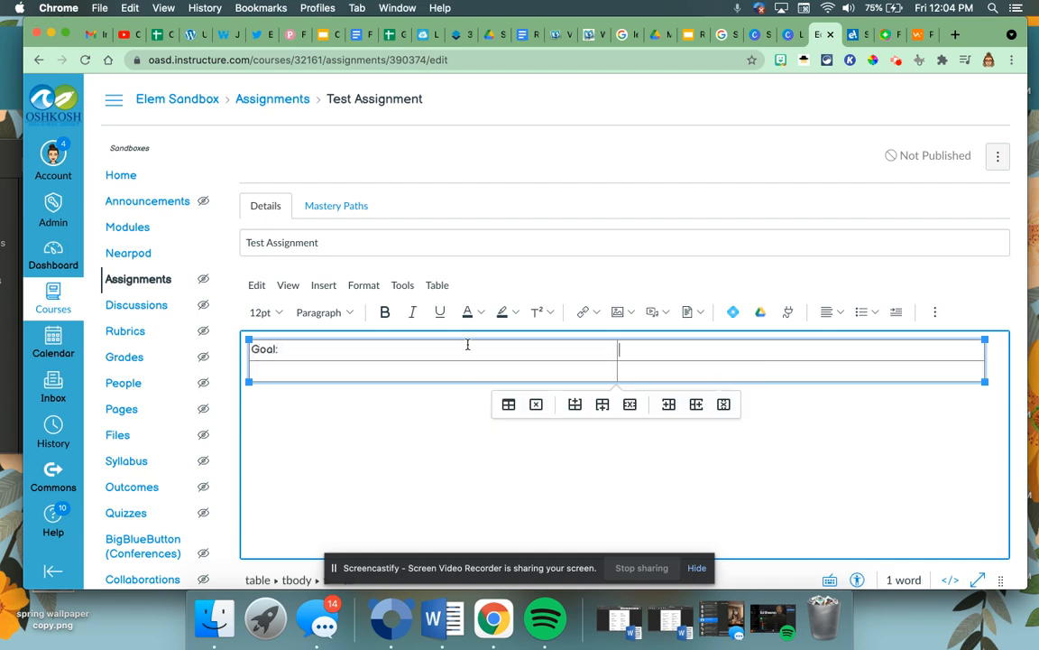
key(Down)
text(Task:)
Fill the table's second column with "I can complete the assignment" for the goal and "Complete the Assignment" for the task.
click(703, 367)
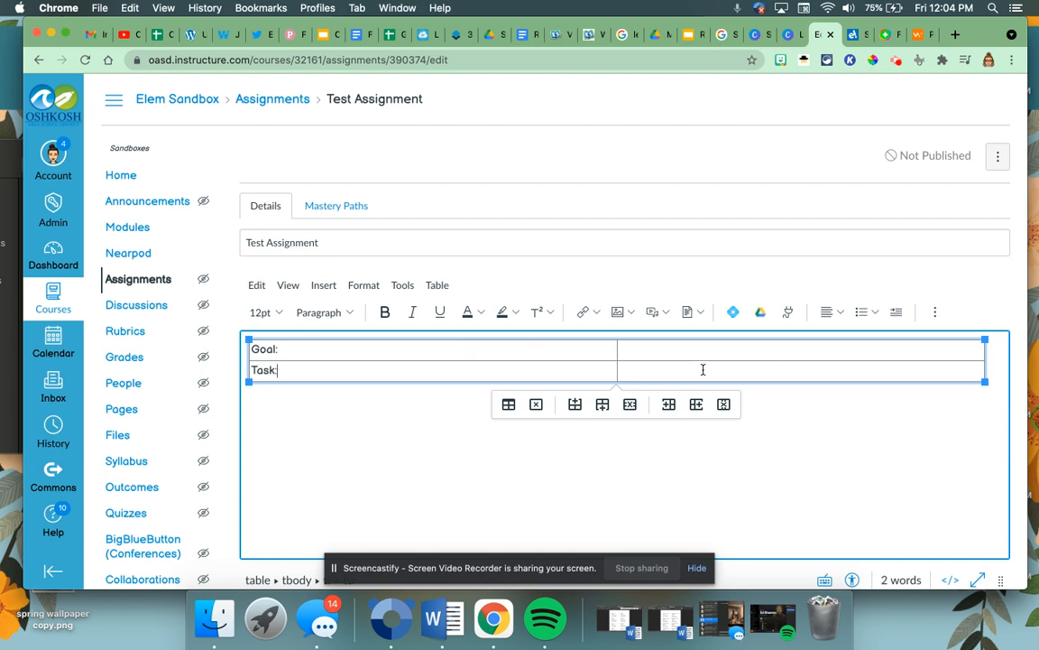
text(Compelte)
key(BackSpace)
key(BackSpace)
key(BackSpace)
key(BackSpace)
key(BackSpace)
key(BackSpace)
text(plete the Assignment)
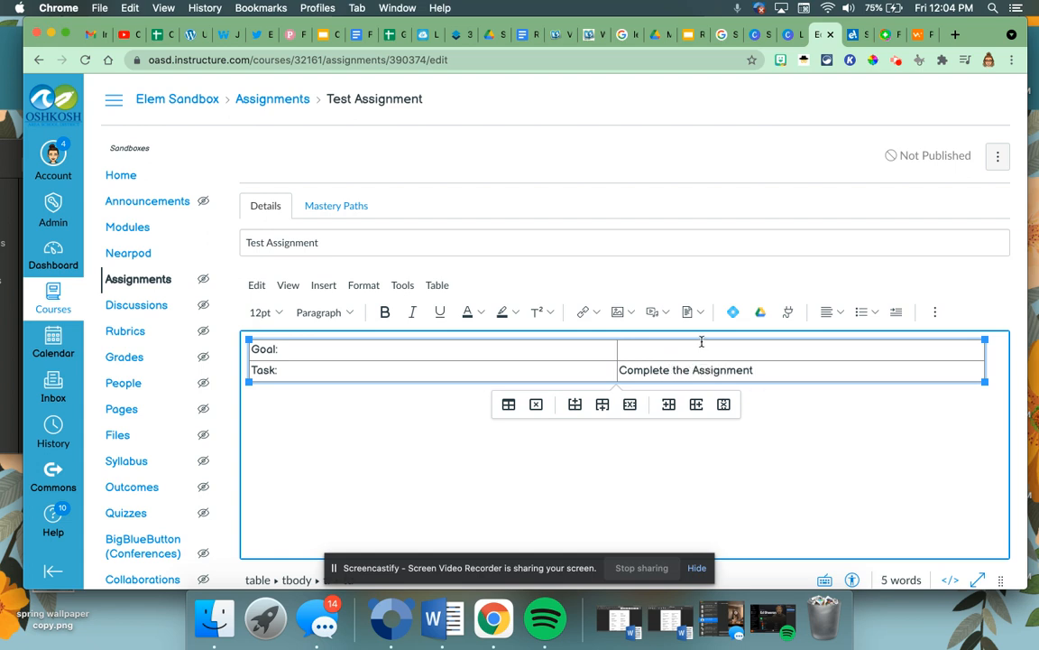
click(696, 352)
text(I can complet)
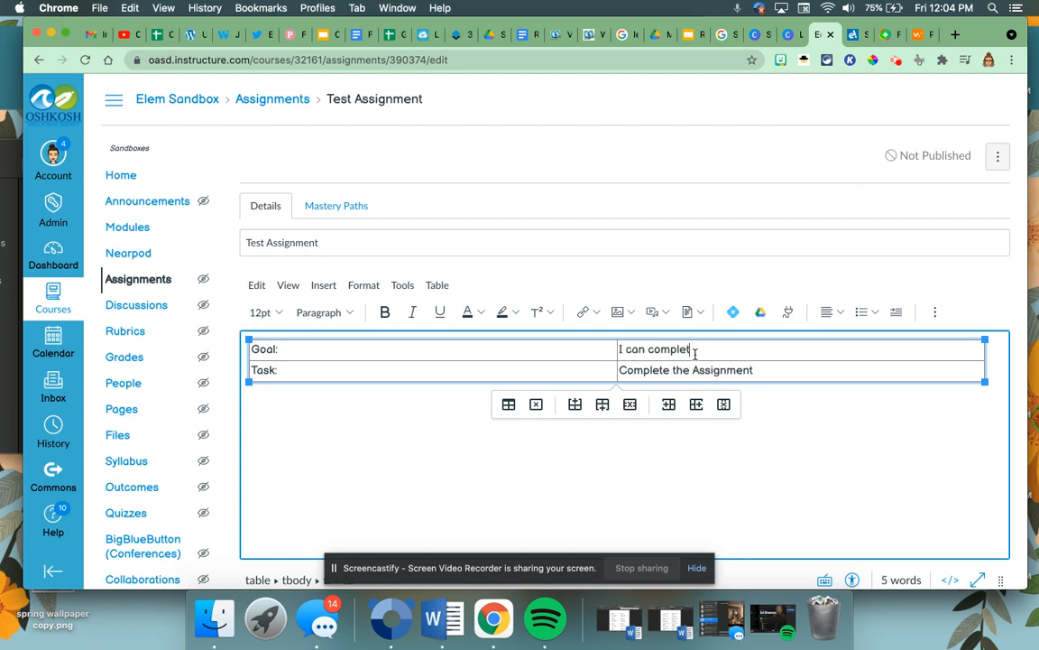
text(e the assignment)
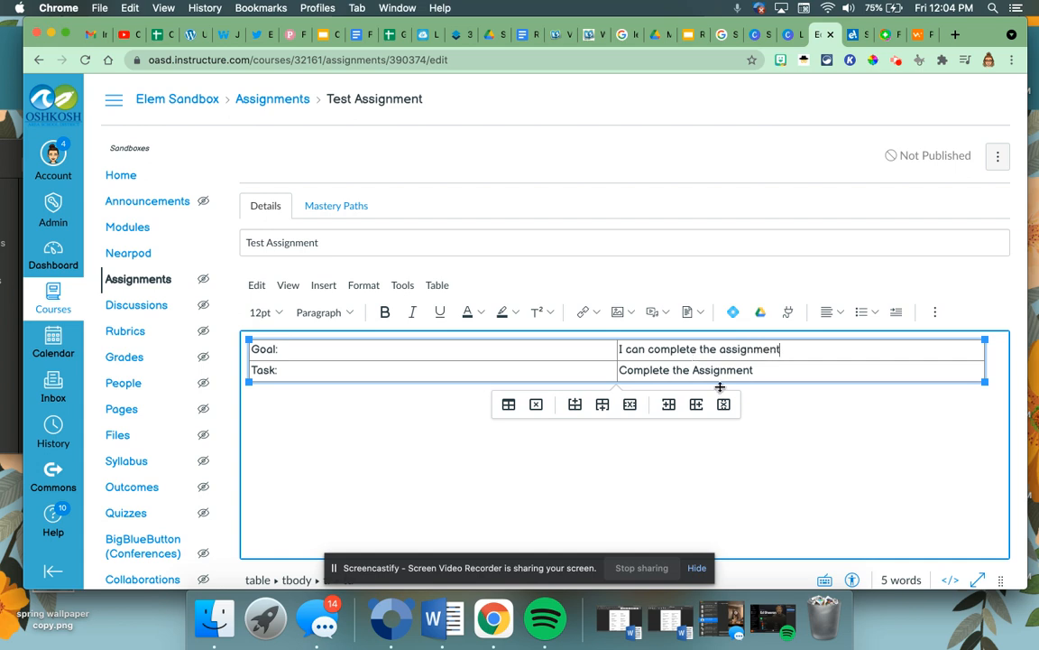
click(789, 435)
Set the assignment group to Math and display the grade as Complete/Incomplete.
scroll(788, 436, down, 5)
scroll(787, 436, down, 3)
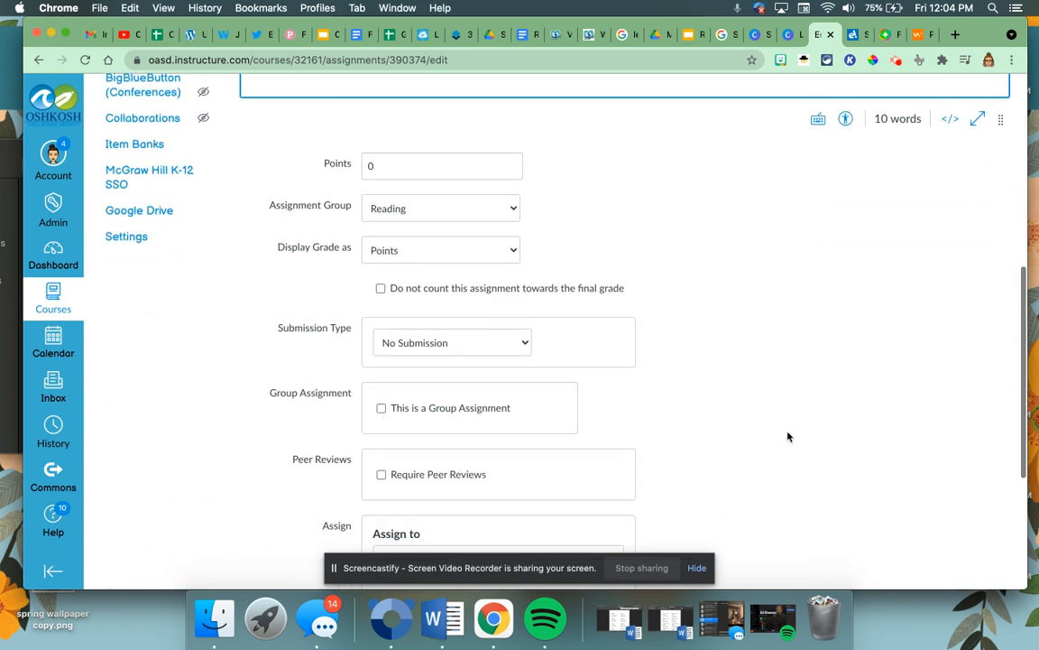
scroll(610, 308, up, 2)
click(489, 307)
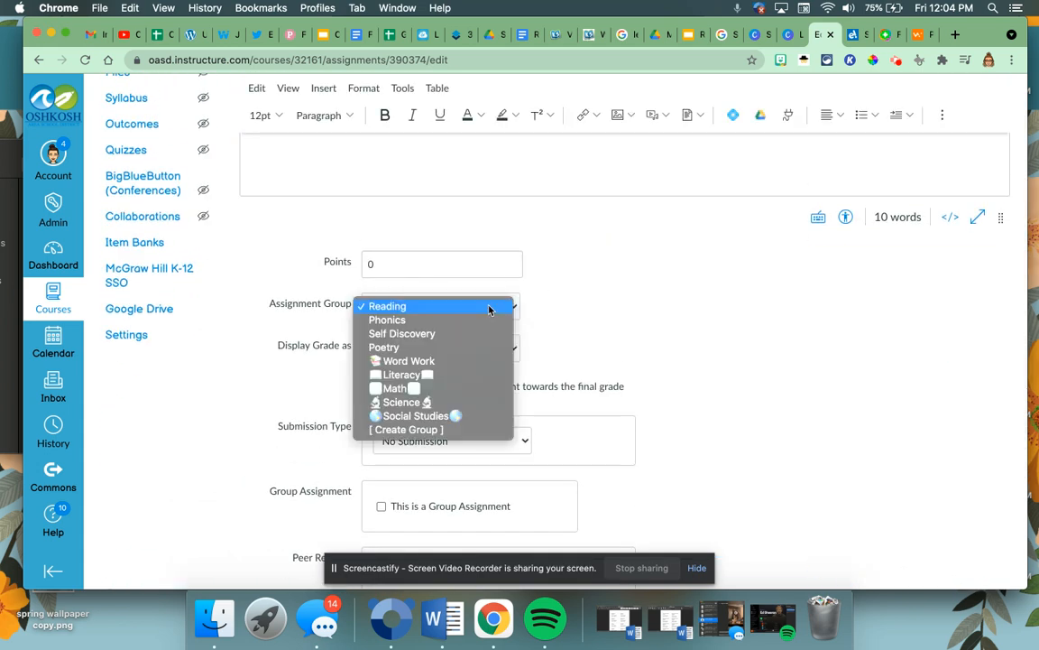
click(439, 388)
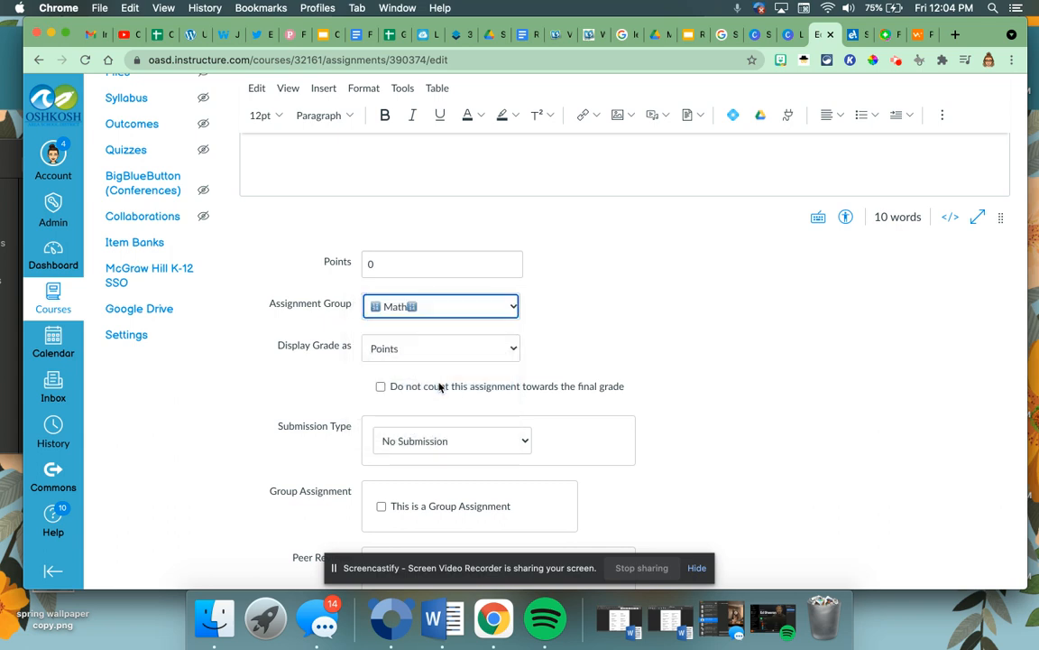
click(493, 358)
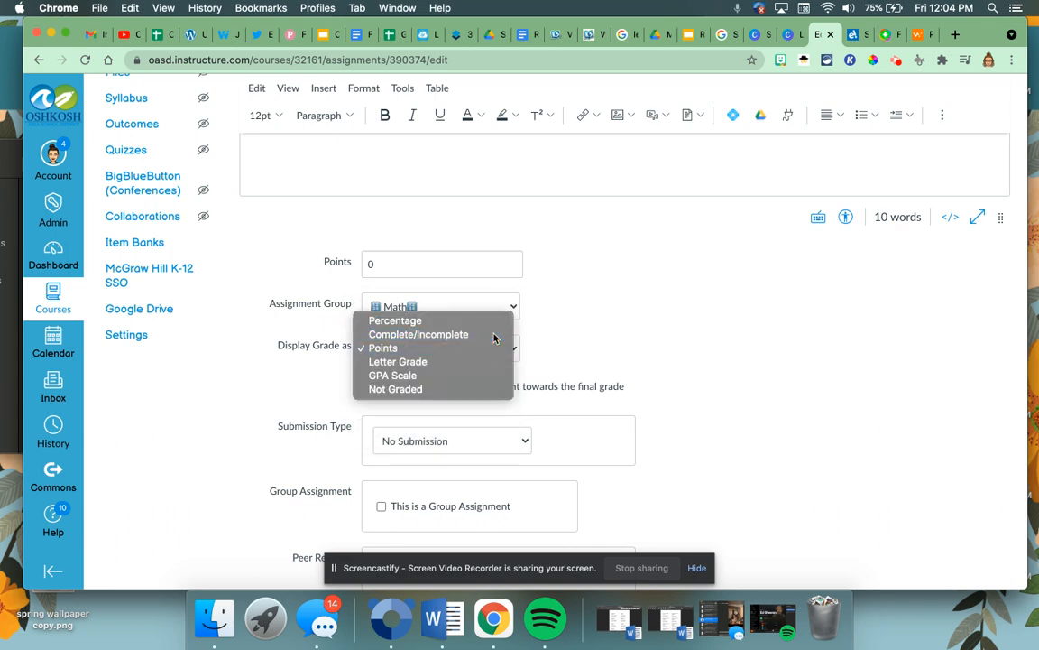
click(494, 335)
Set the submission type to Online and allow Text Entry as the online entry option.
scroll(719, 360, down, 5)
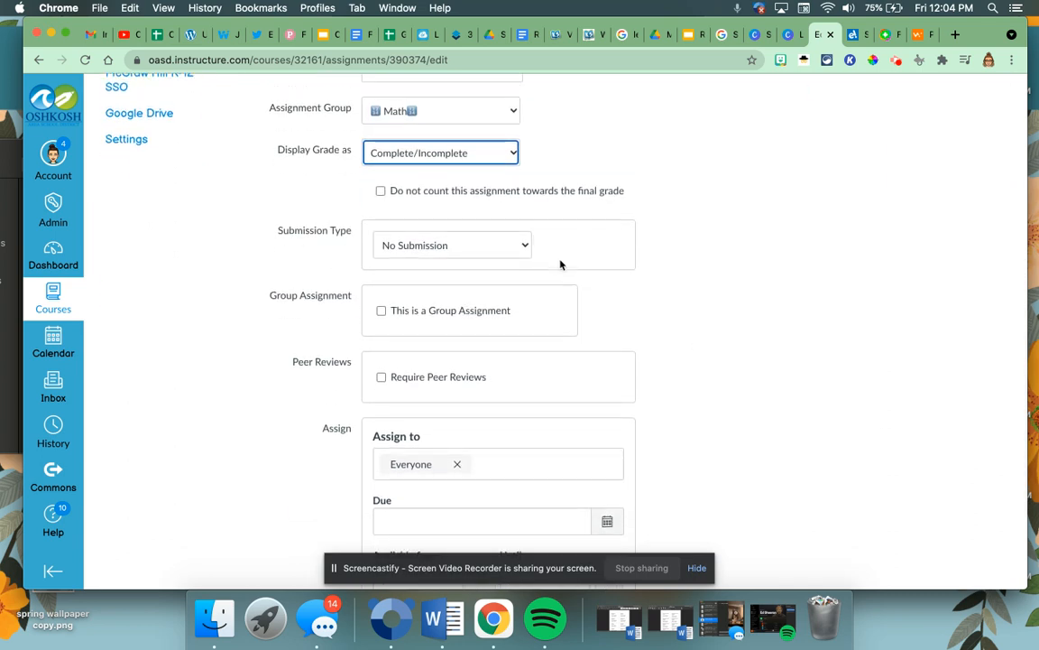
click(520, 244)
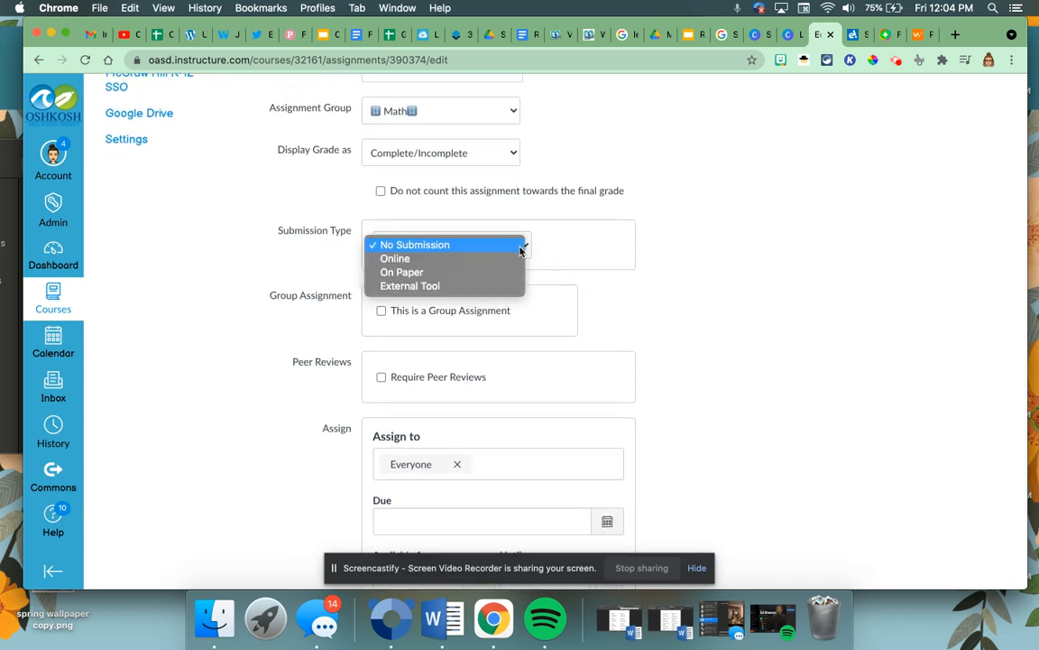
click(441, 260)
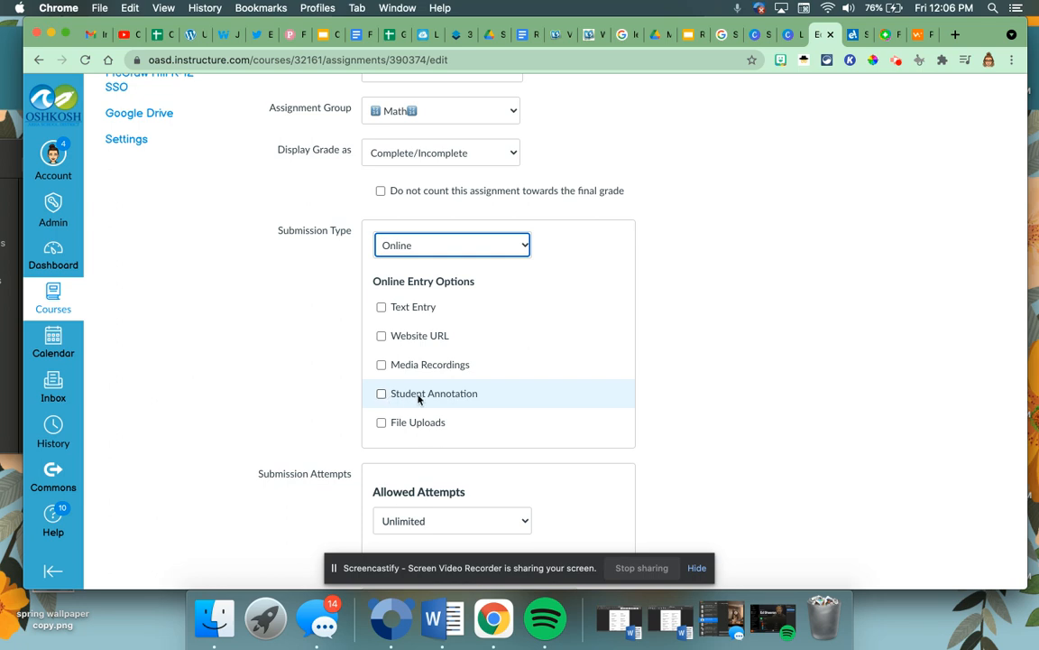
scroll(388, 398, down, 1)
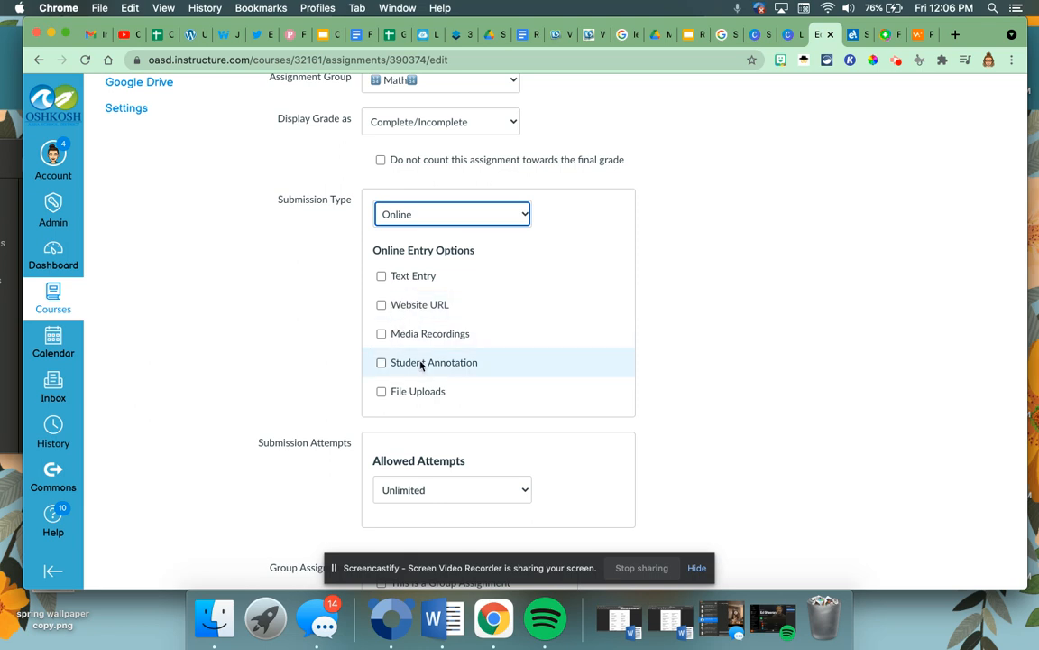
click(381, 276)
click(382, 305)
click(381, 335)
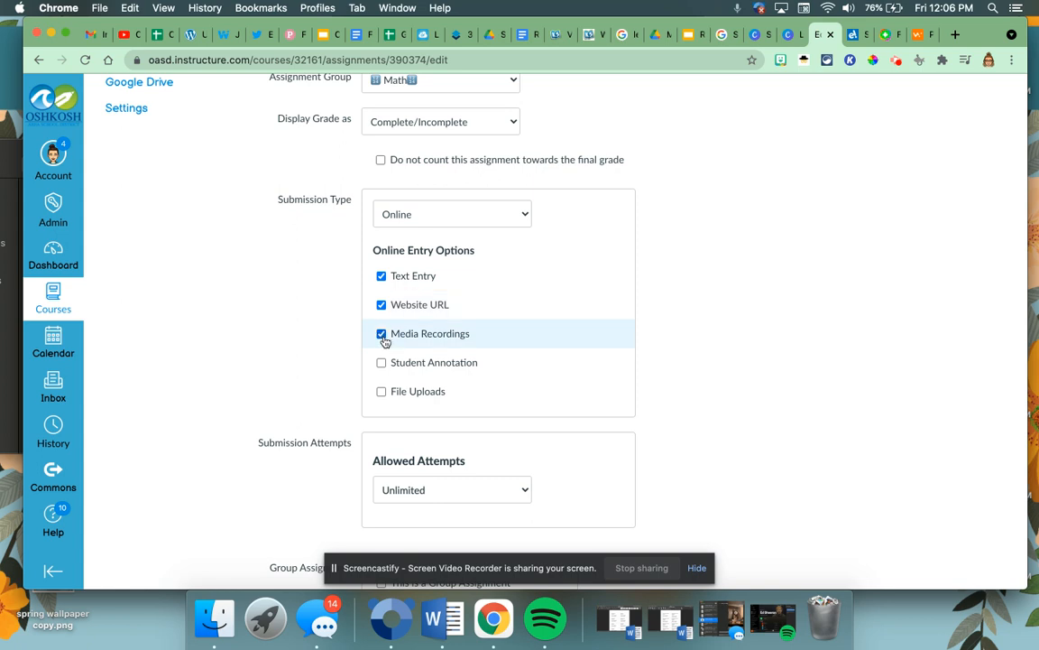
click(382, 334)
click(382, 305)
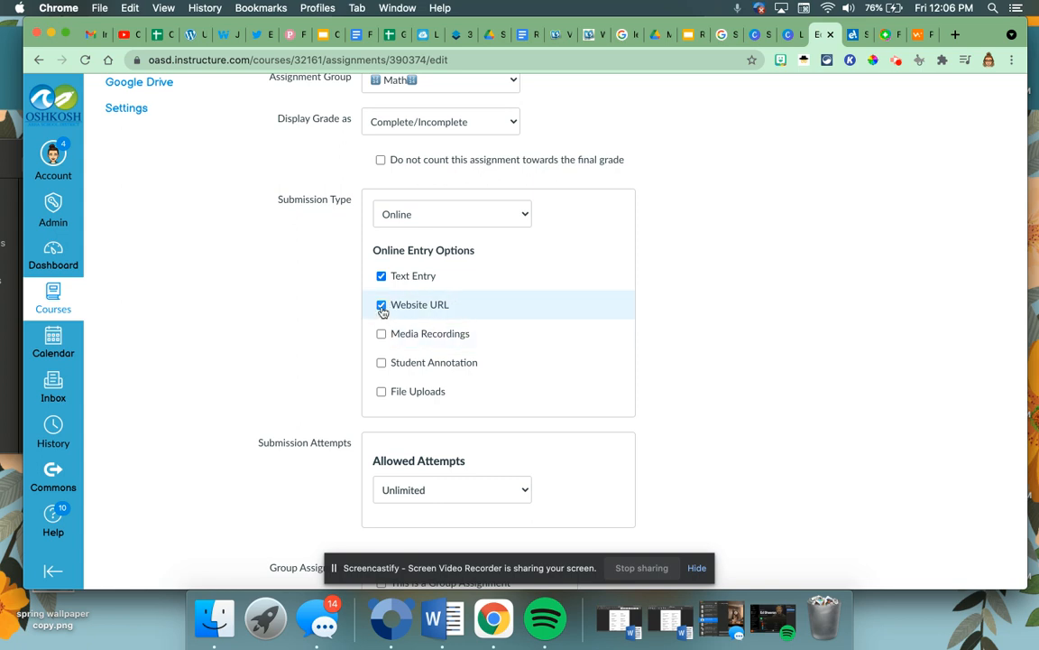
click(382, 277)
click(382, 277)
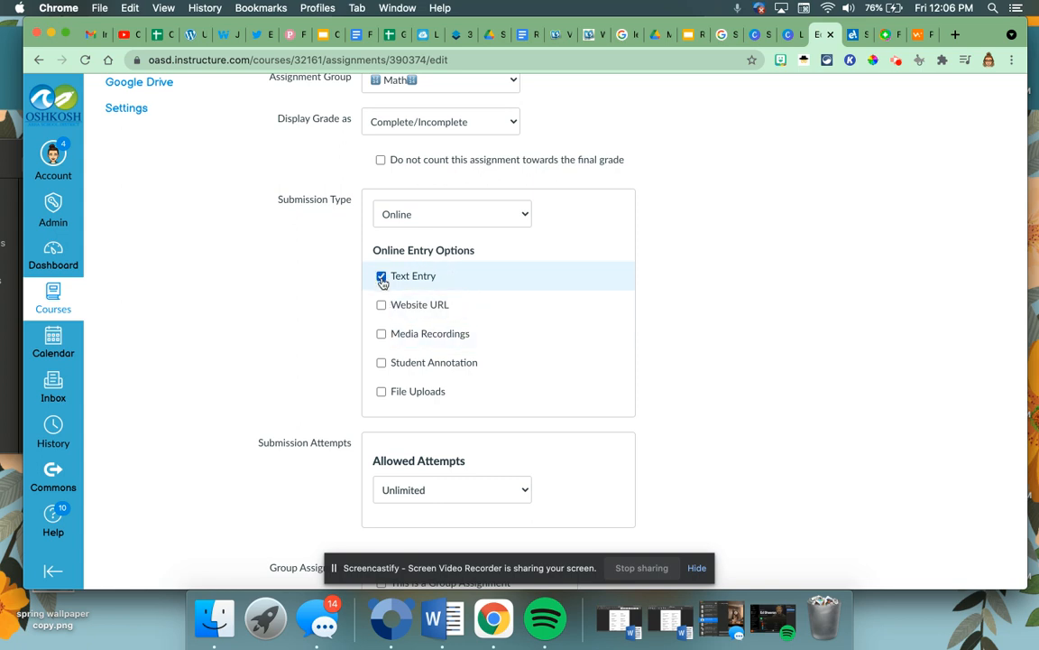
Save and publish the assignment for everyone without a due date, and return to the course's Modules page.
scroll(451, 335, down, 5)
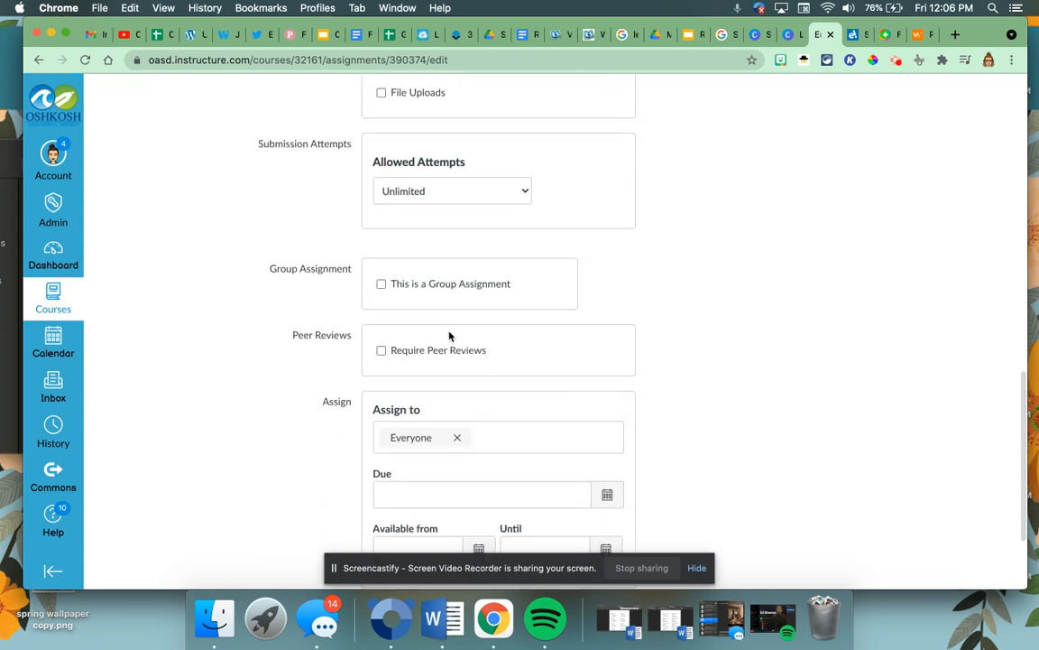
scroll(461, 270, down, 3)
scroll(469, 345, down, 1)
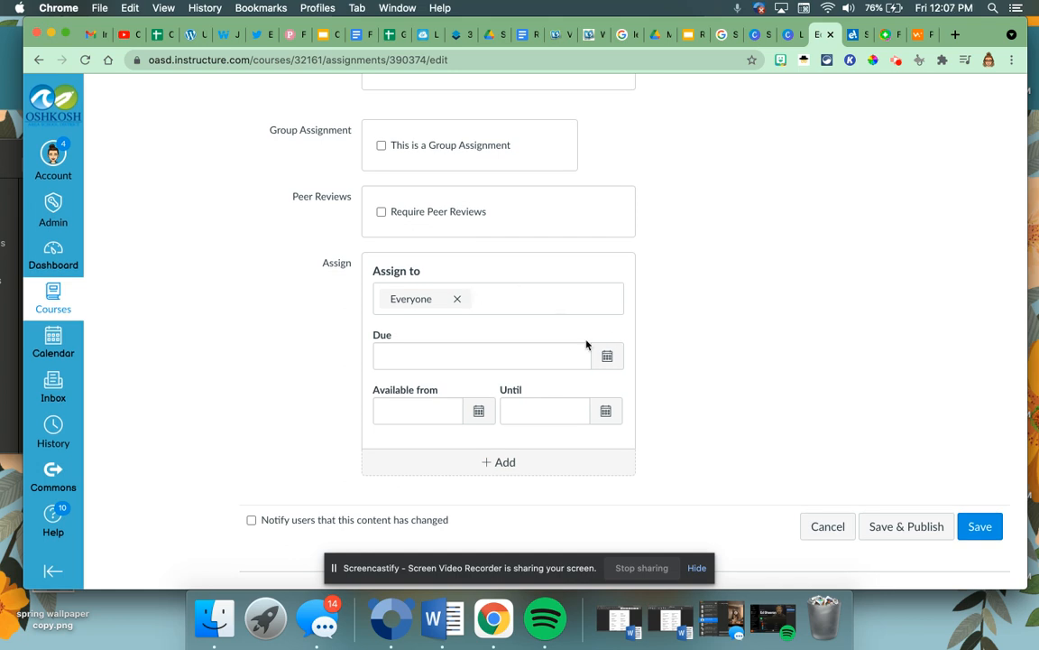
click(608, 356)
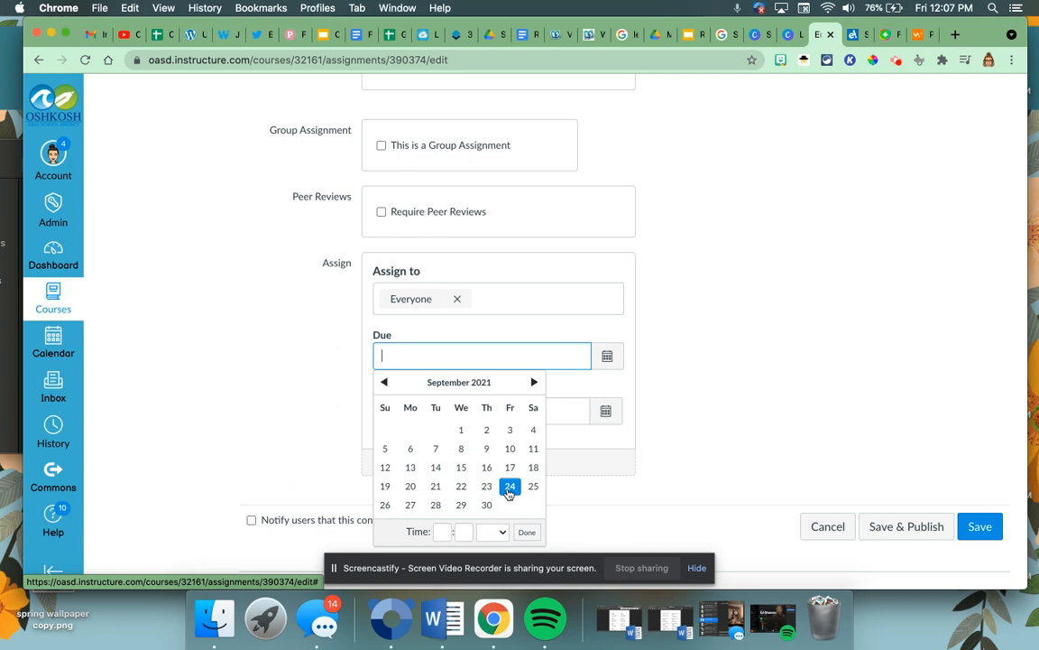
click(675, 393)
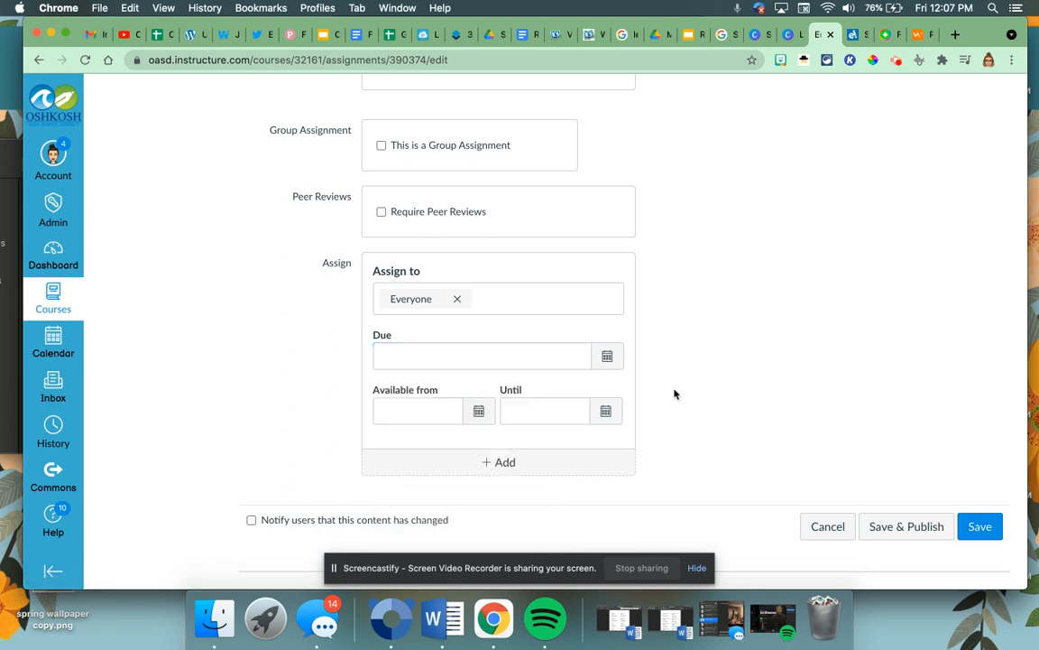
click(919, 536)
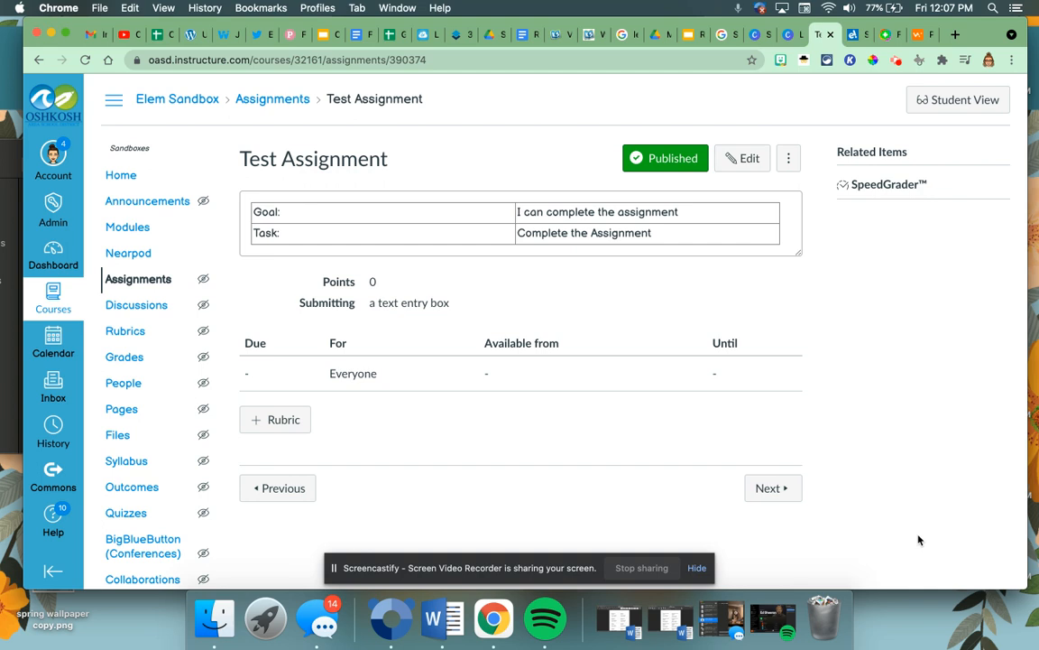
click(151, 234)
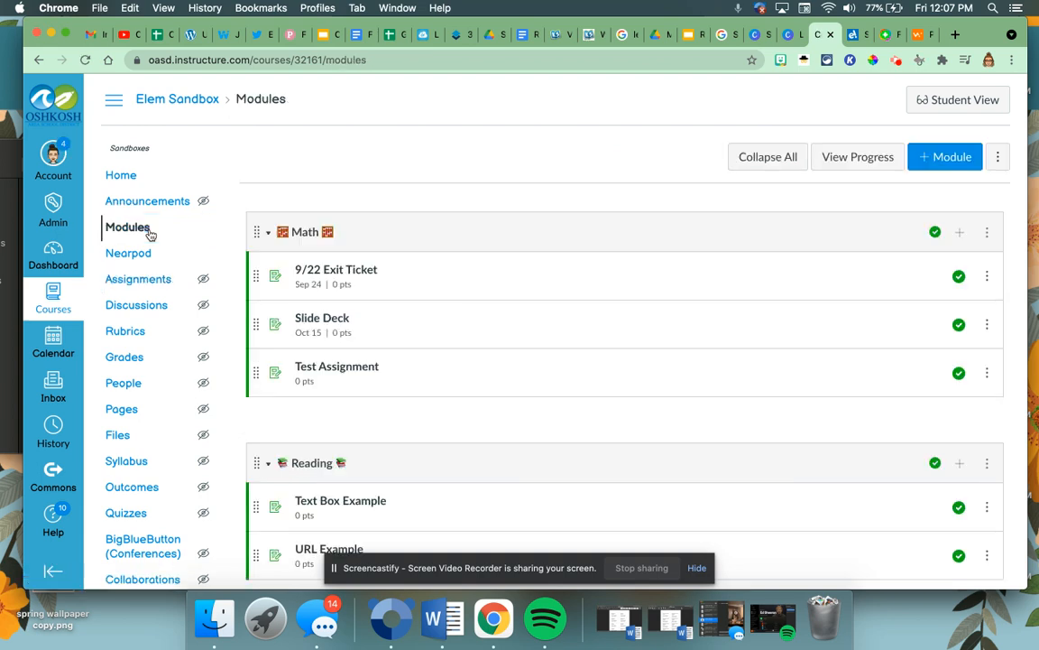
Switch the course to Student View and open the Text Box Example assignment in the Reading module.
click(970, 108)
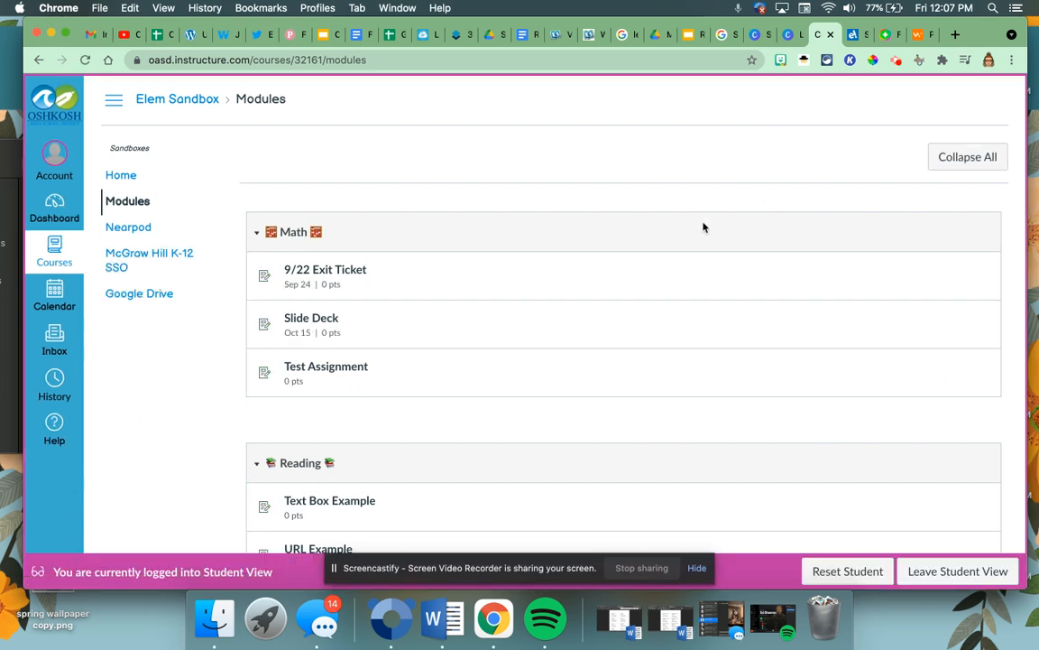
scroll(704, 227, down, 5)
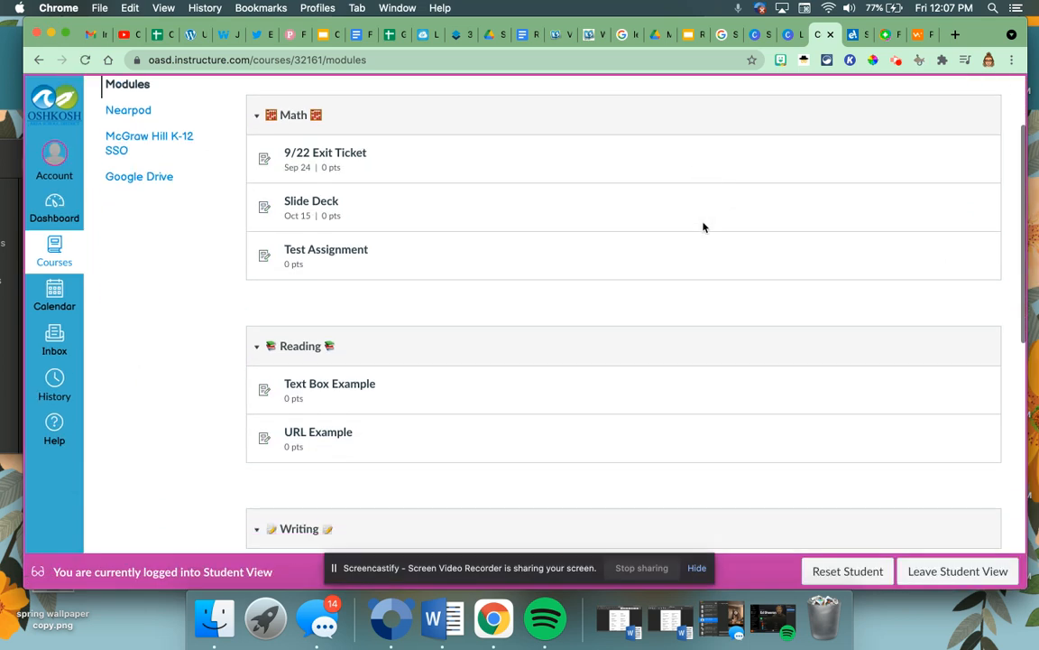
scroll(704, 227, up, 3)
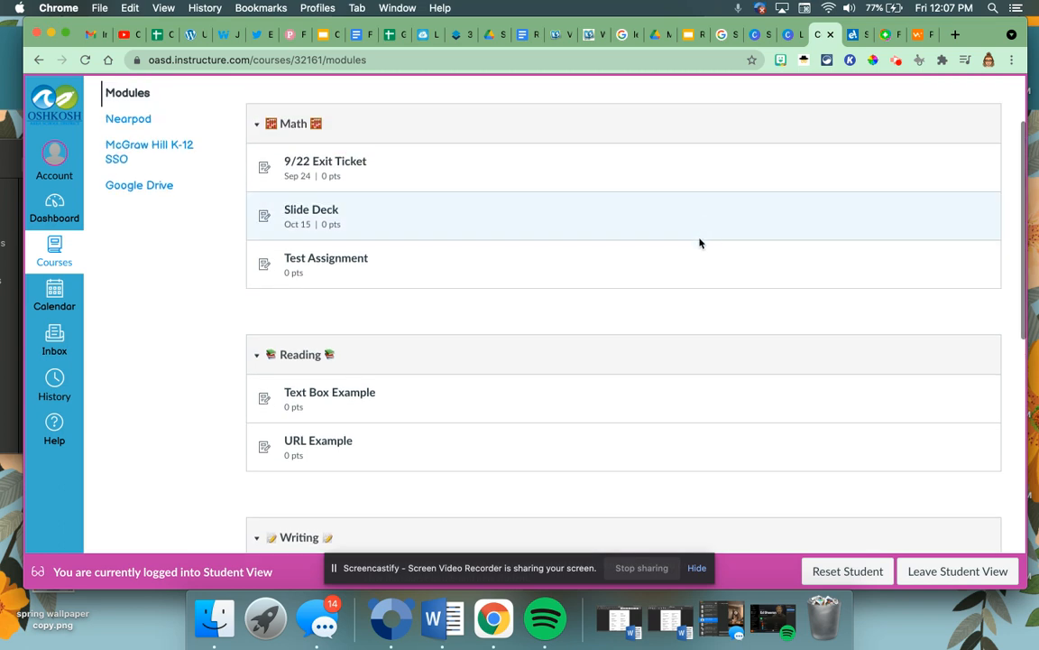
scroll(683, 311, down, 1)
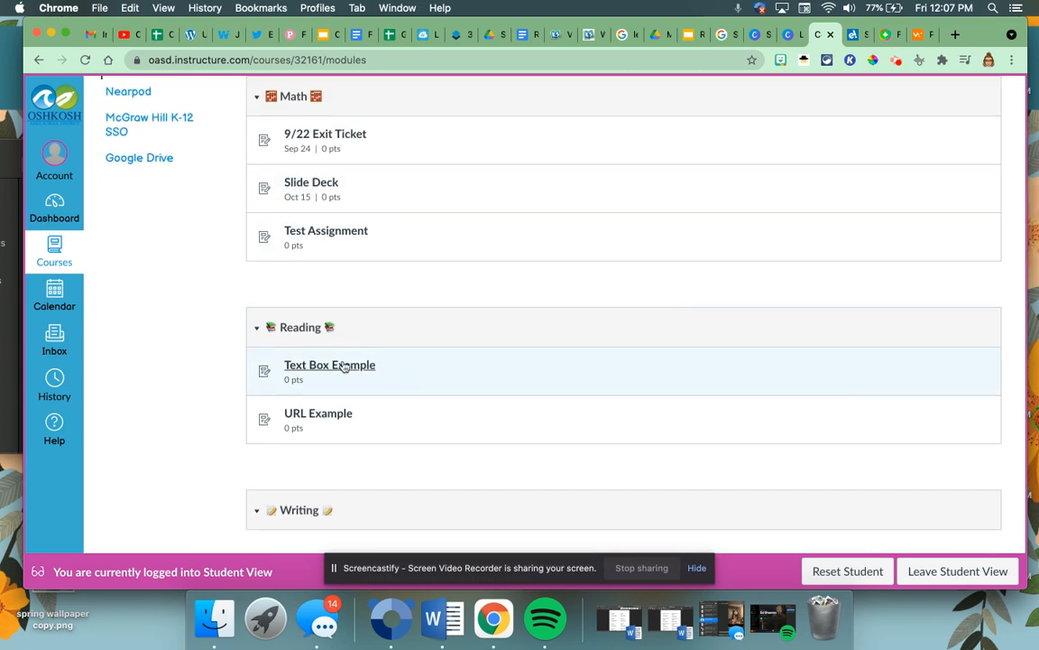
scroll(460, 297, up, 3)
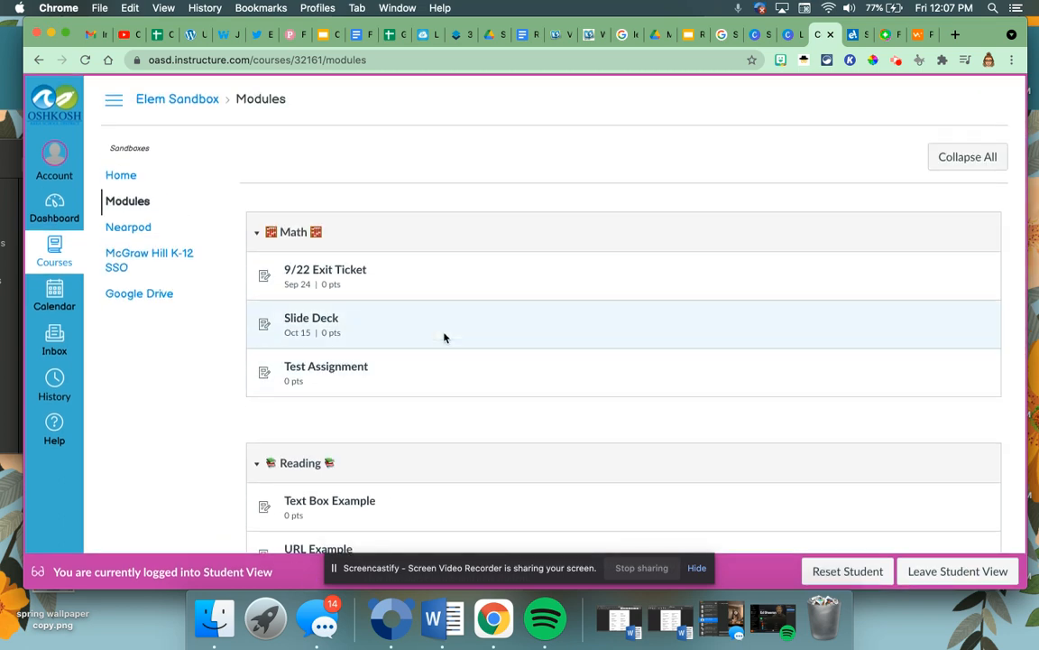
scroll(444, 337, down, 2)
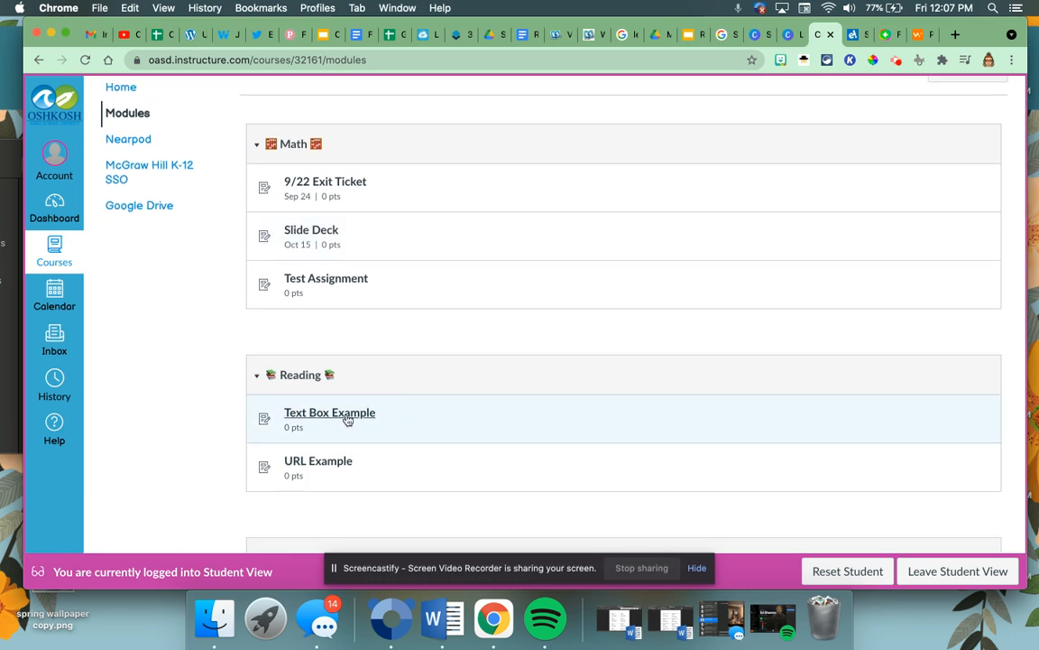
click(347, 415)
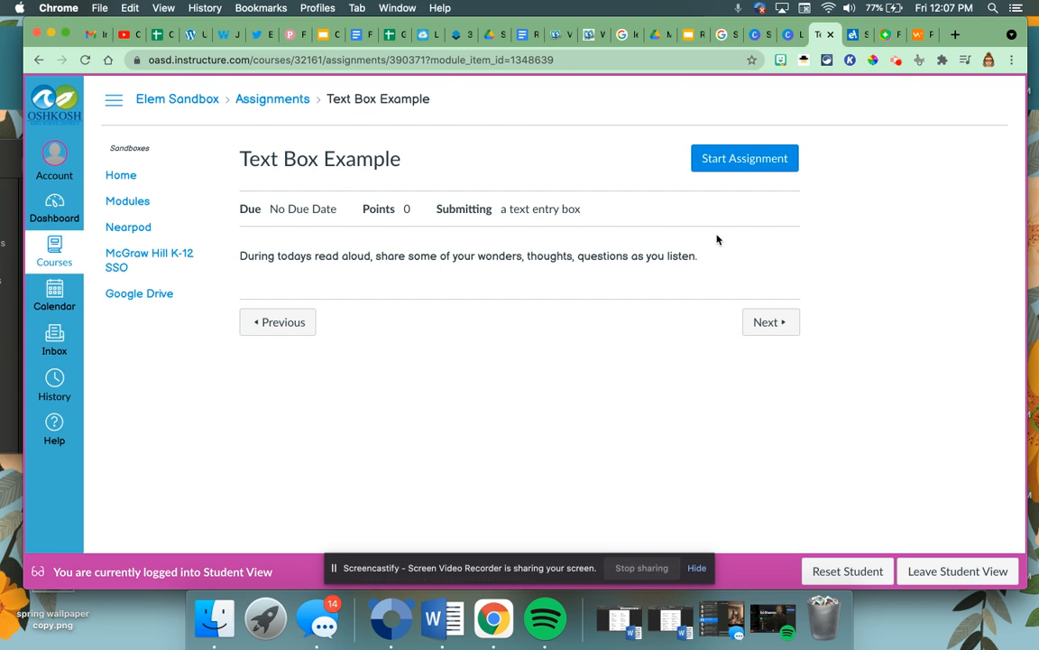
Start the Text Box Example assignment and look over the link and image insertion options of its text entry editor.
click(745, 159)
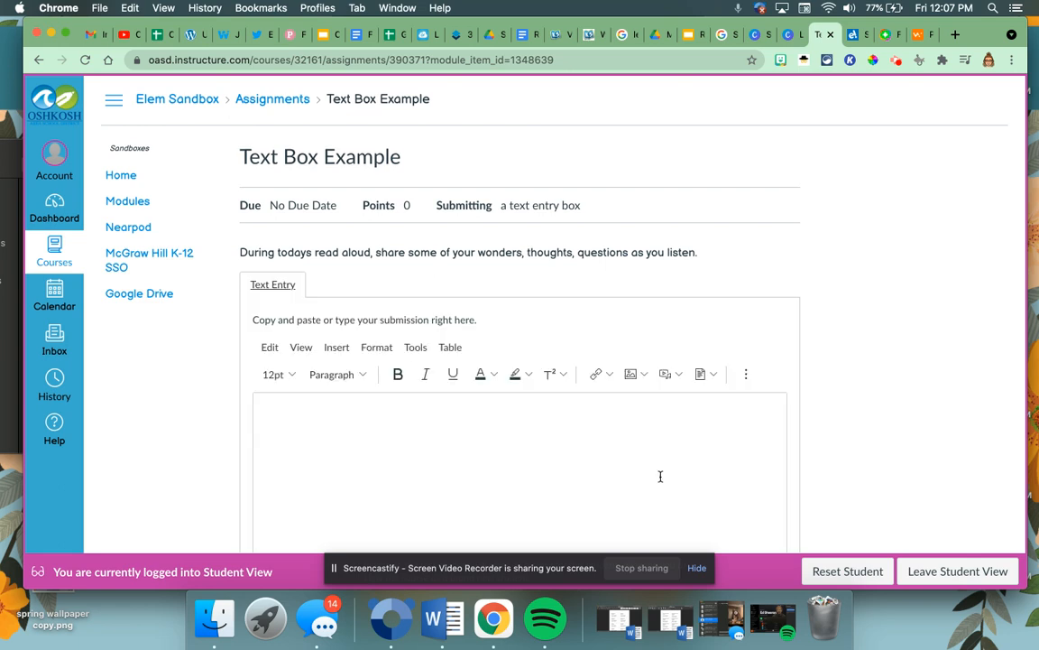
scroll(663, 478, down, 3)
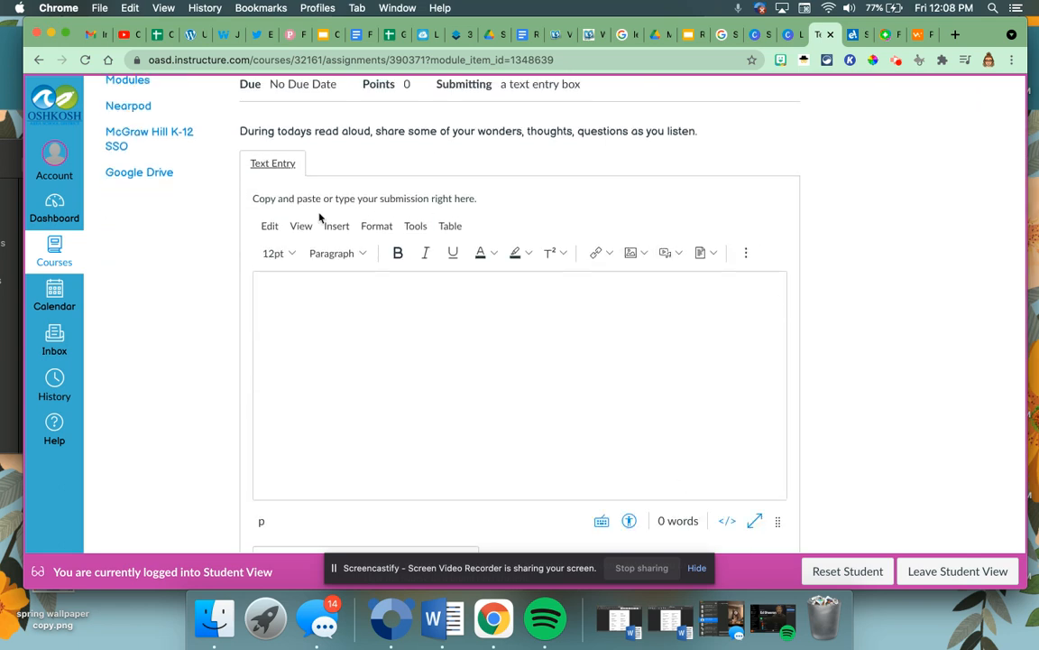
click(542, 315)
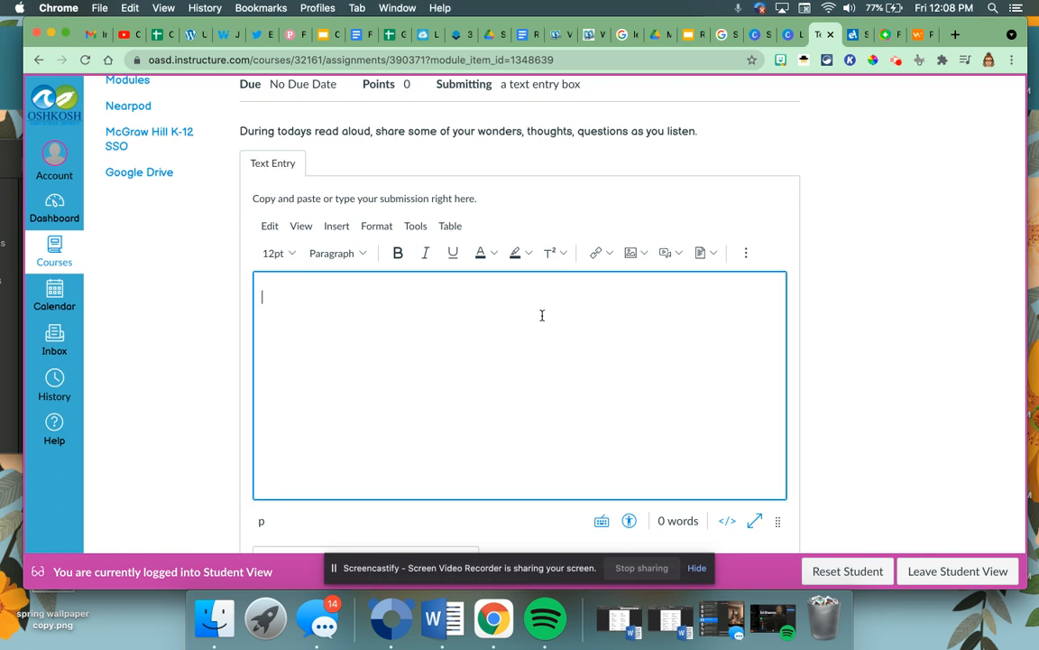
click(610, 260)
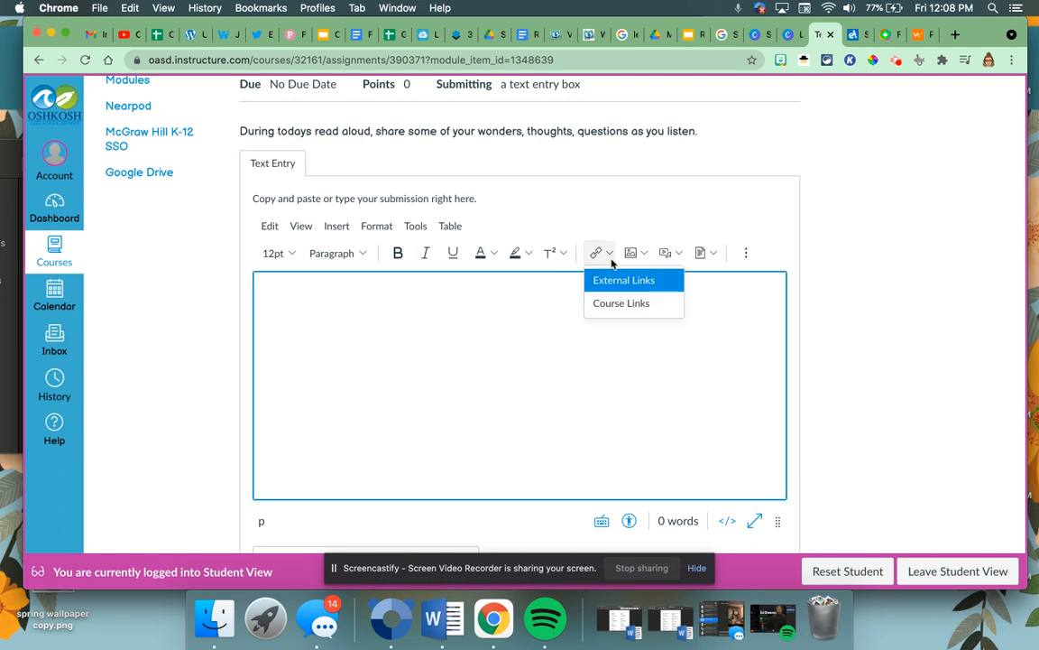
click(632, 253)
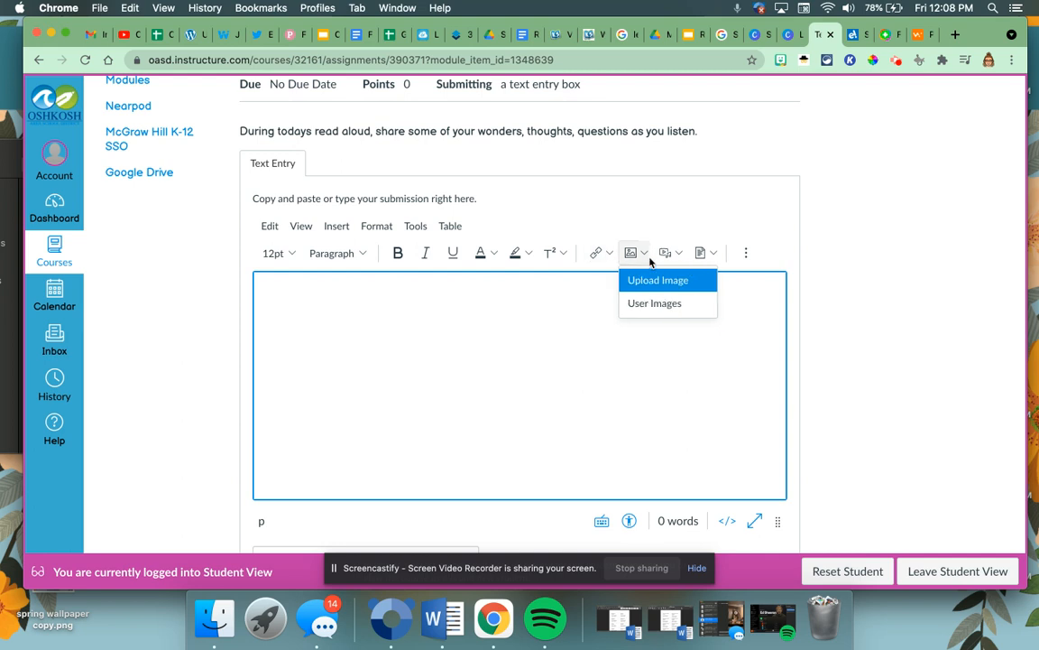
click(461, 296)
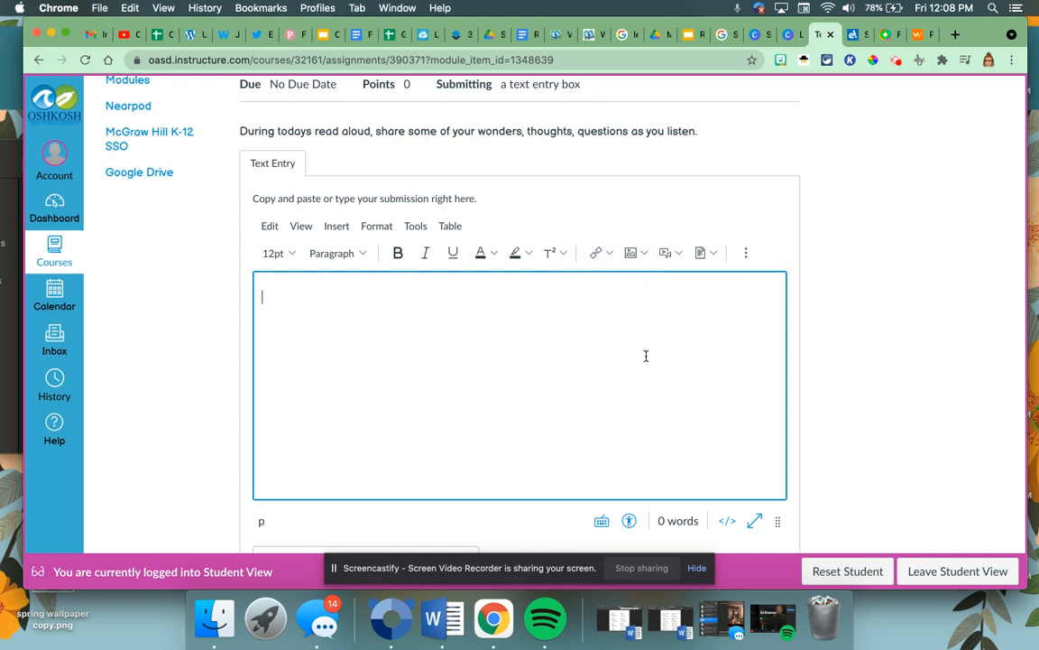
Enter "Example" as the text response and submit the Text Box Example assignment.
scroll(646, 356, down, 3)
scroll(645, 355, up, 2)
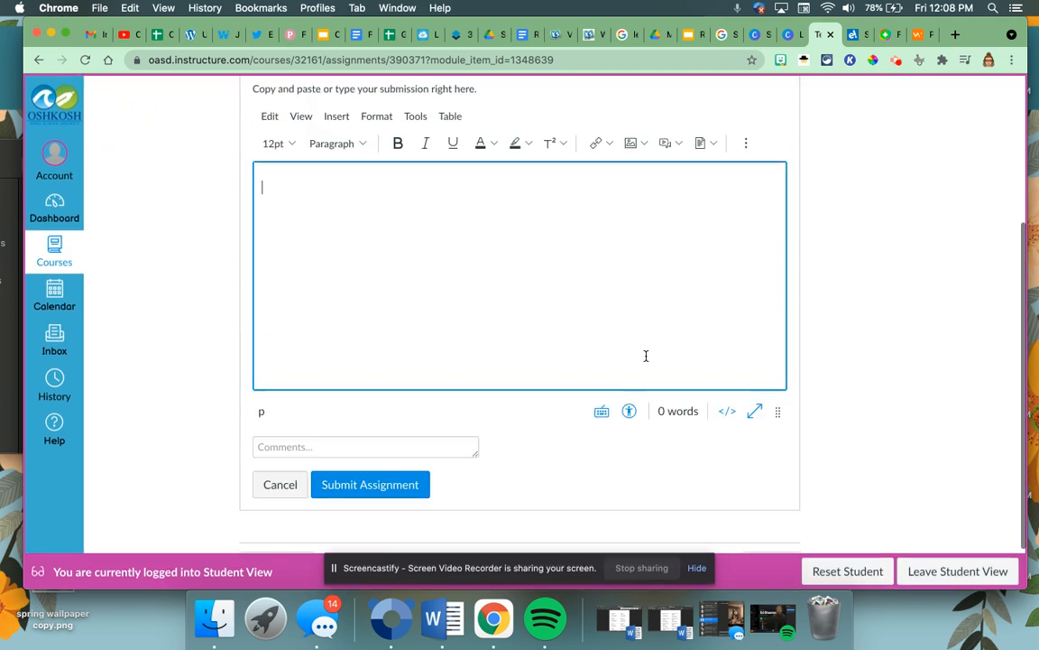
text(E)
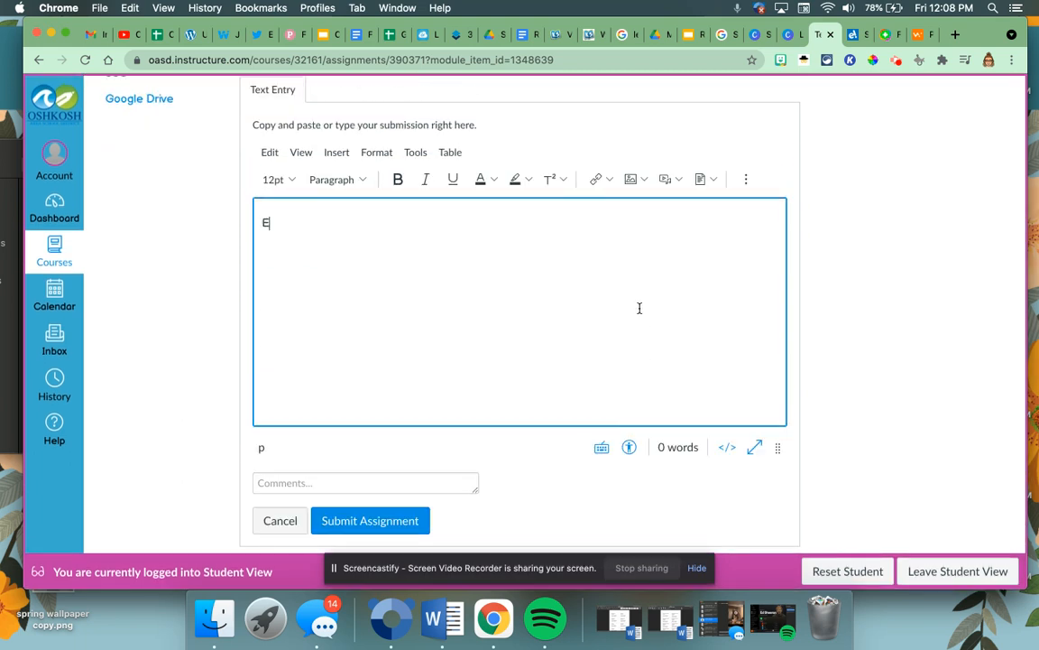
text(xample)
scroll(824, 298, down, 3)
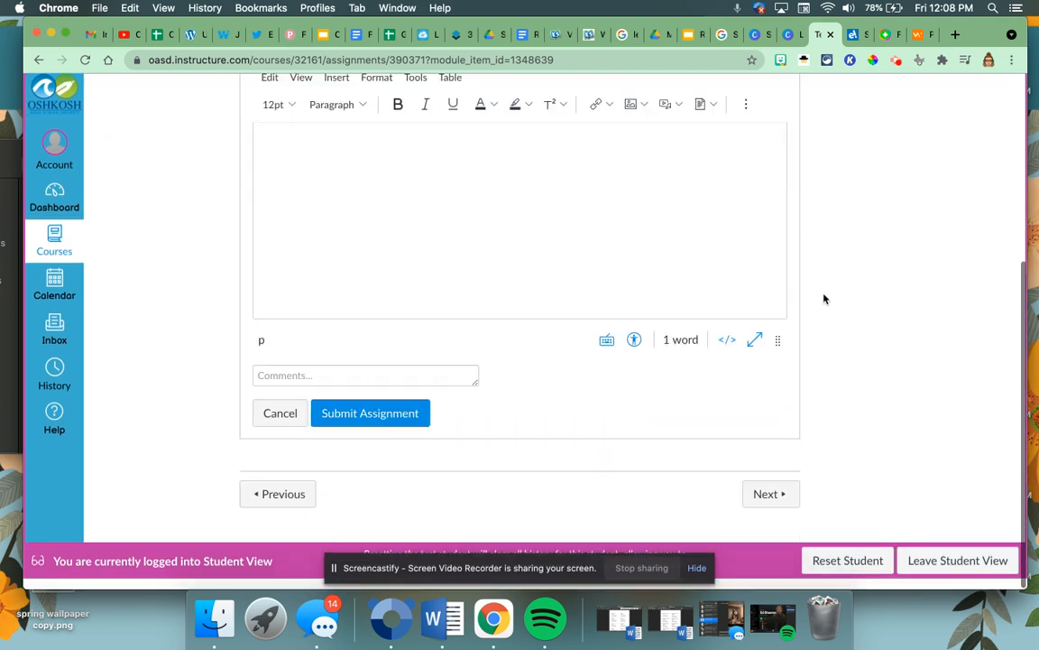
click(390, 430)
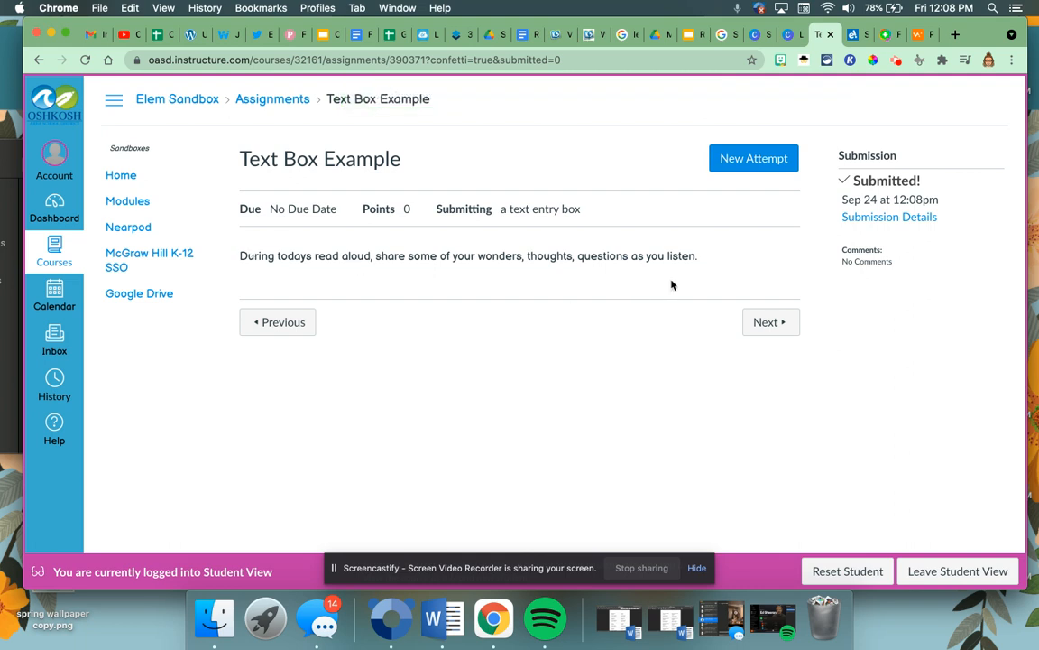
Return to the course's Modules page, open URL Example in the Reading module and start the assignment.
click(143, 203)
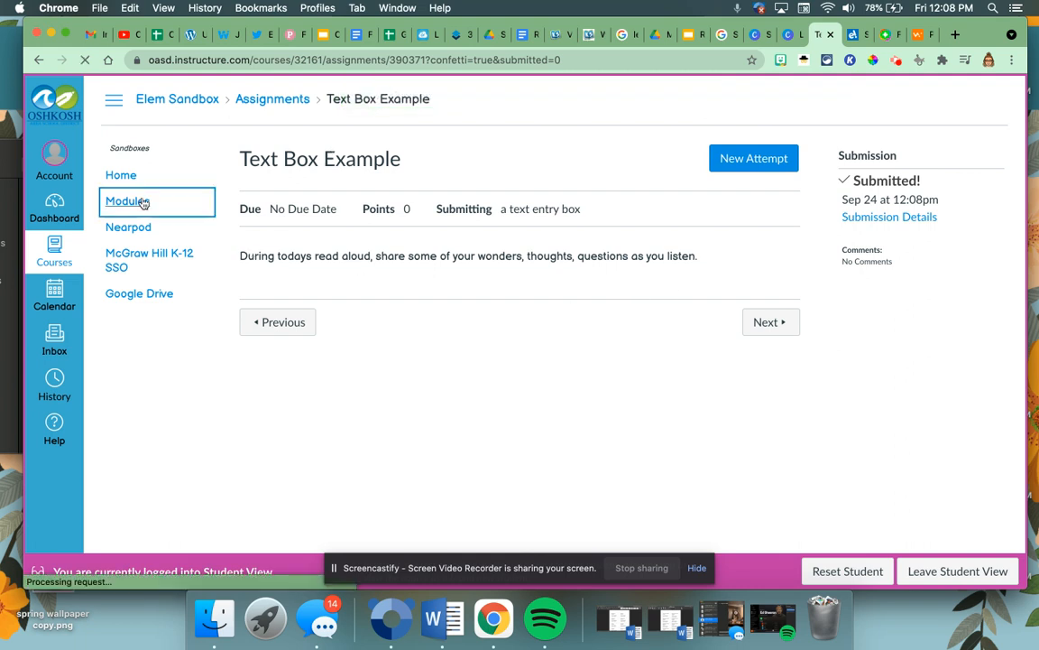
scroll(483, 327, down, 2)
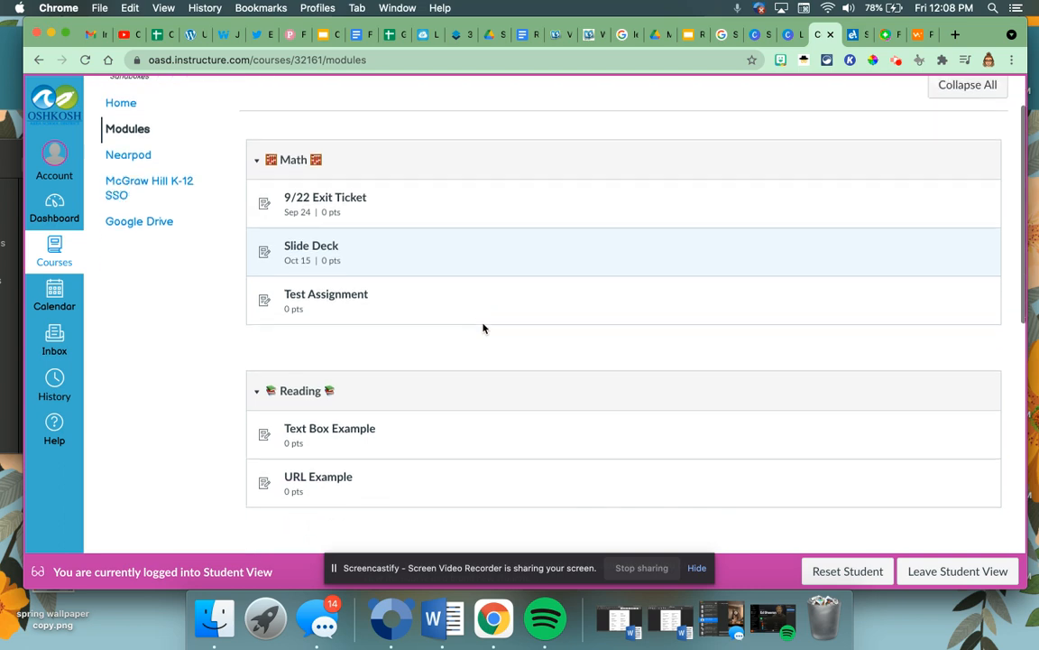
scroll(483, 328, down, 2)
scroll(499, 308, down, 1)
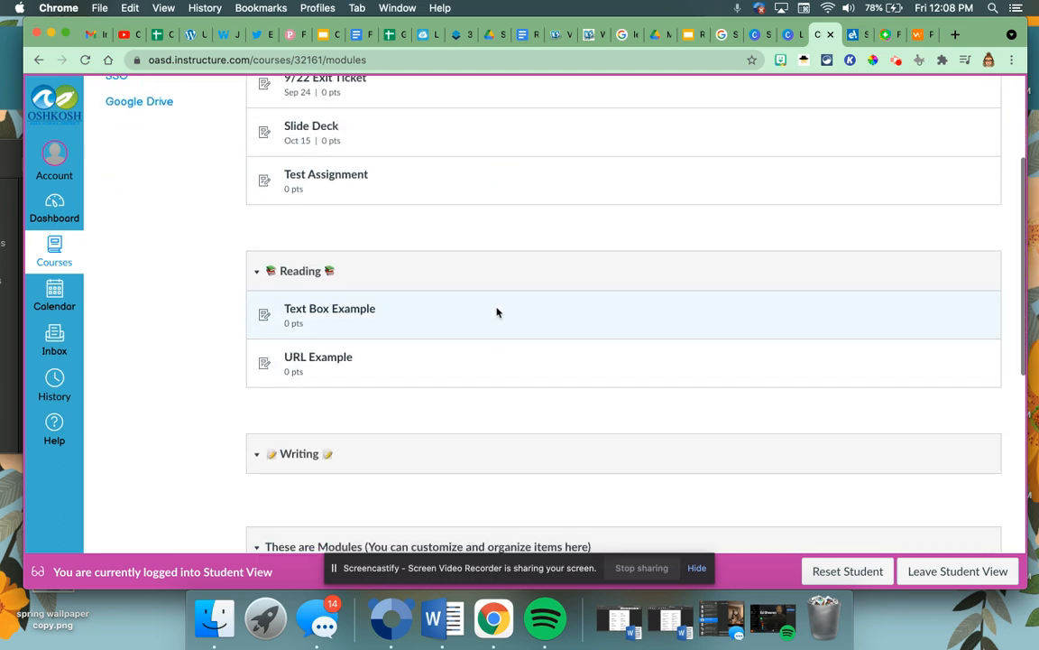
click(316, 358)
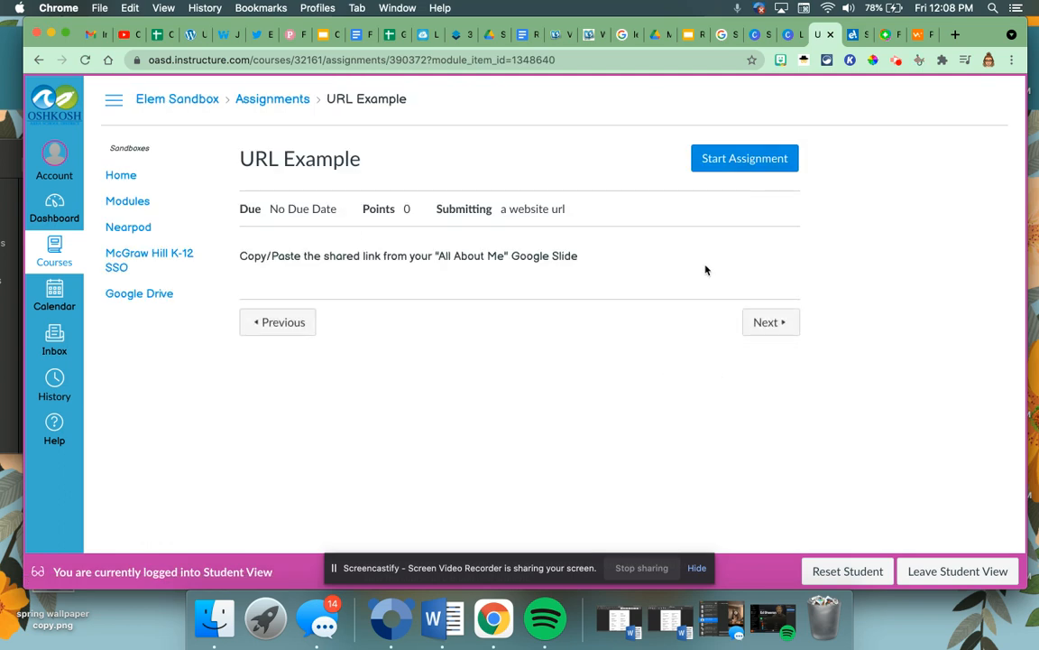
click(728, 157)
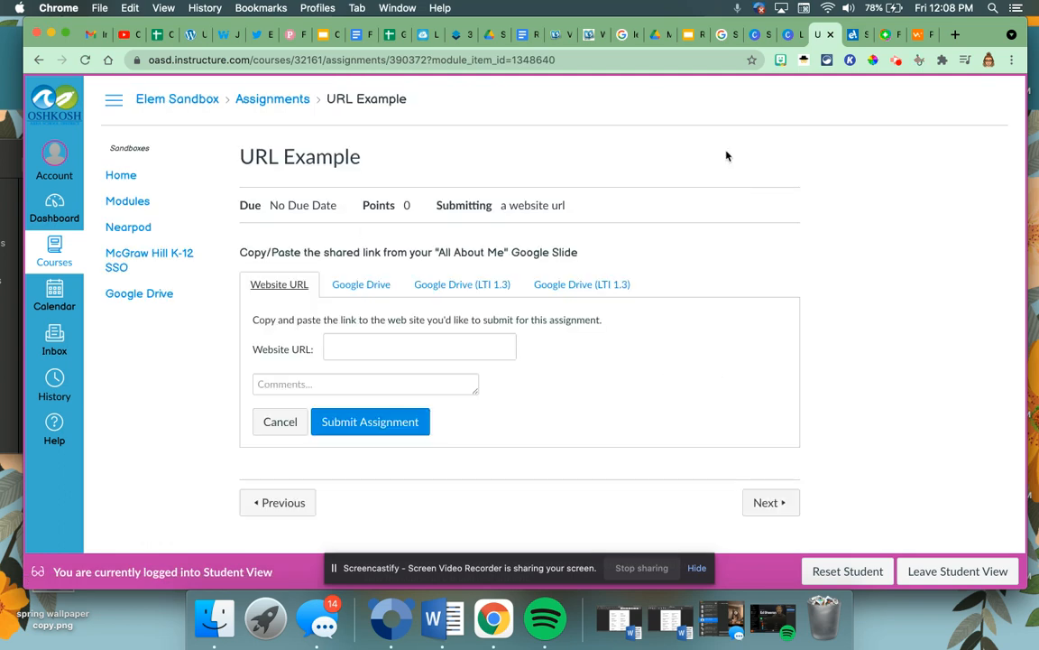
Examine the Website URL and Google Drive submission options of the URL Example assignment.
click(423, 347)
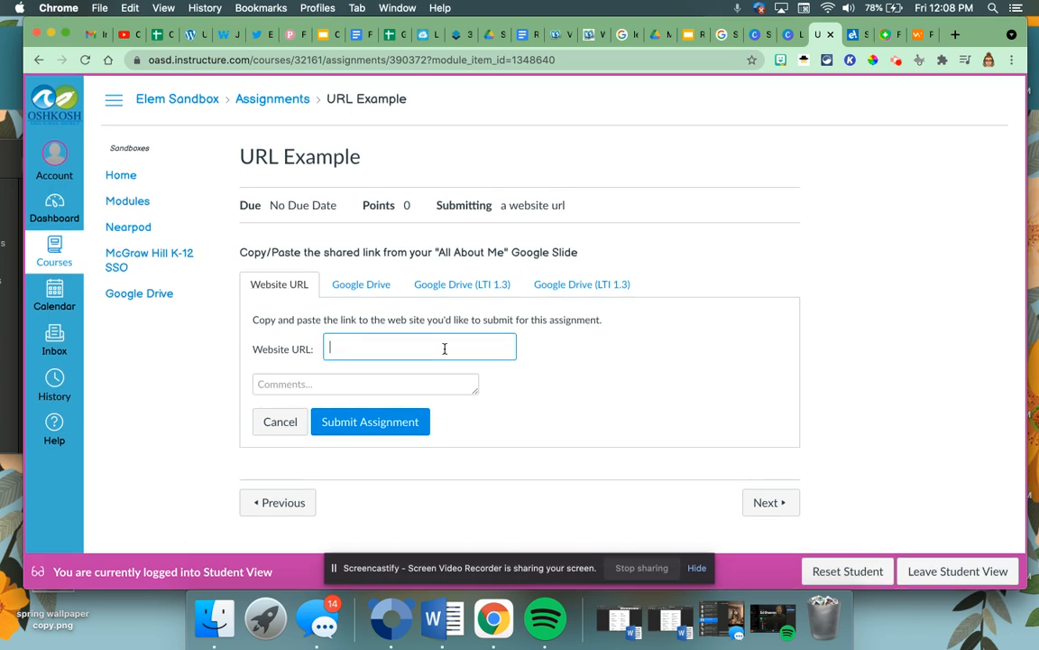
click(361, 287)
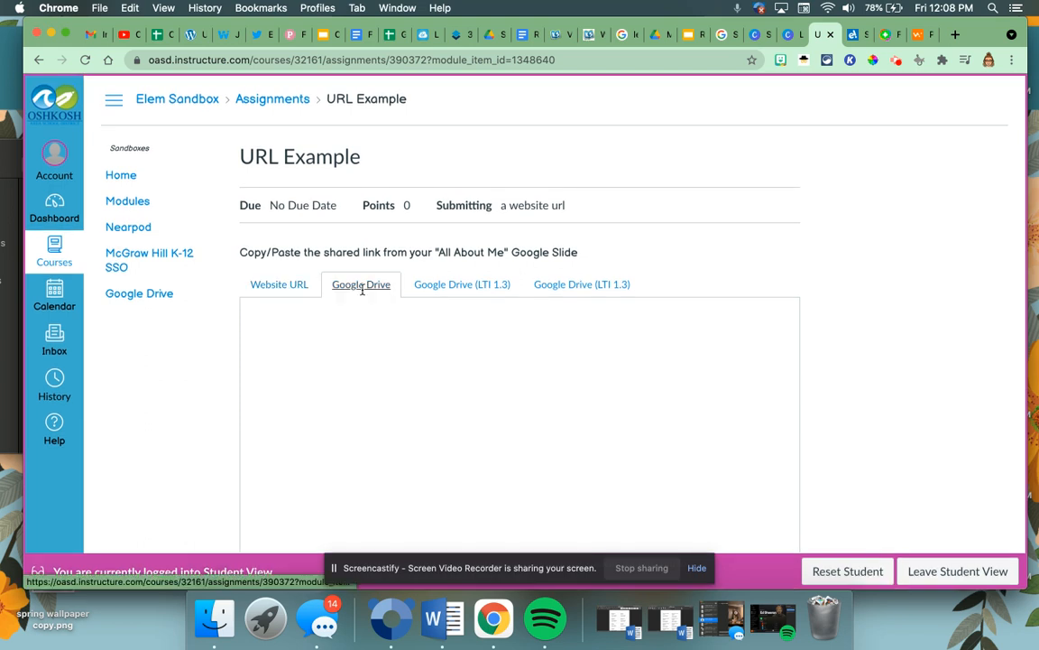
scroll(383, 376, down, 3)
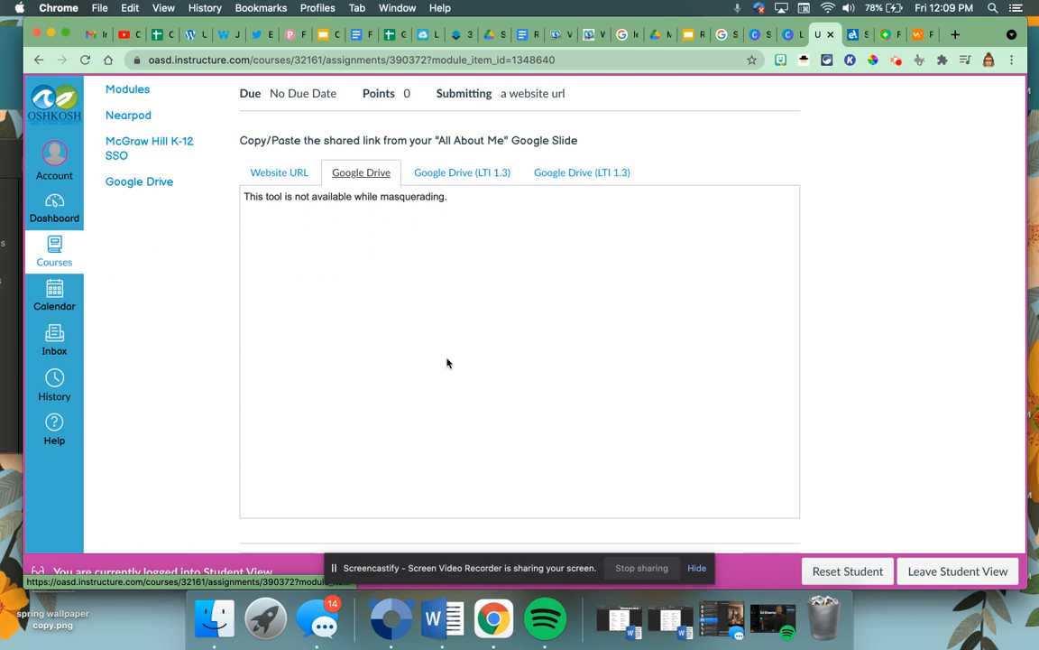
scroll(446, 363, up, 3)
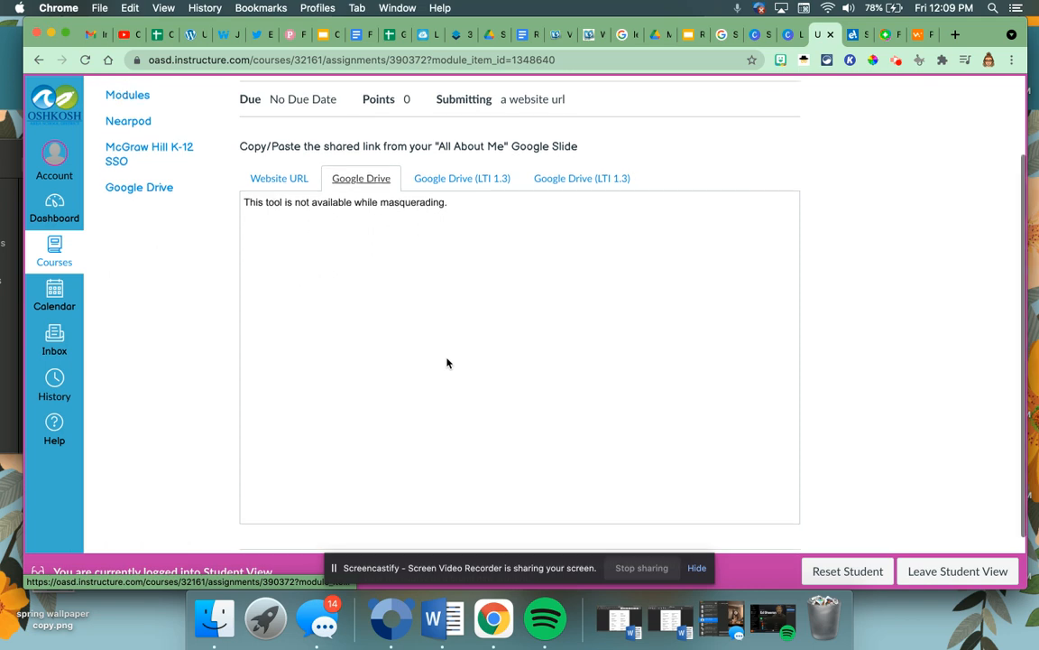
scroll(447, 363, up, 1)
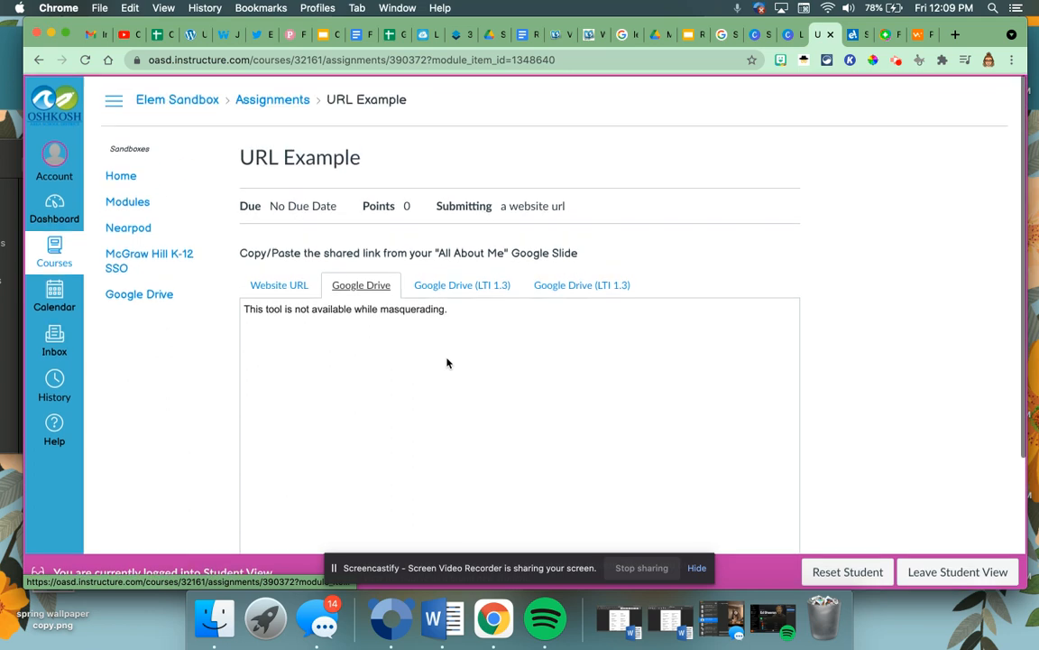